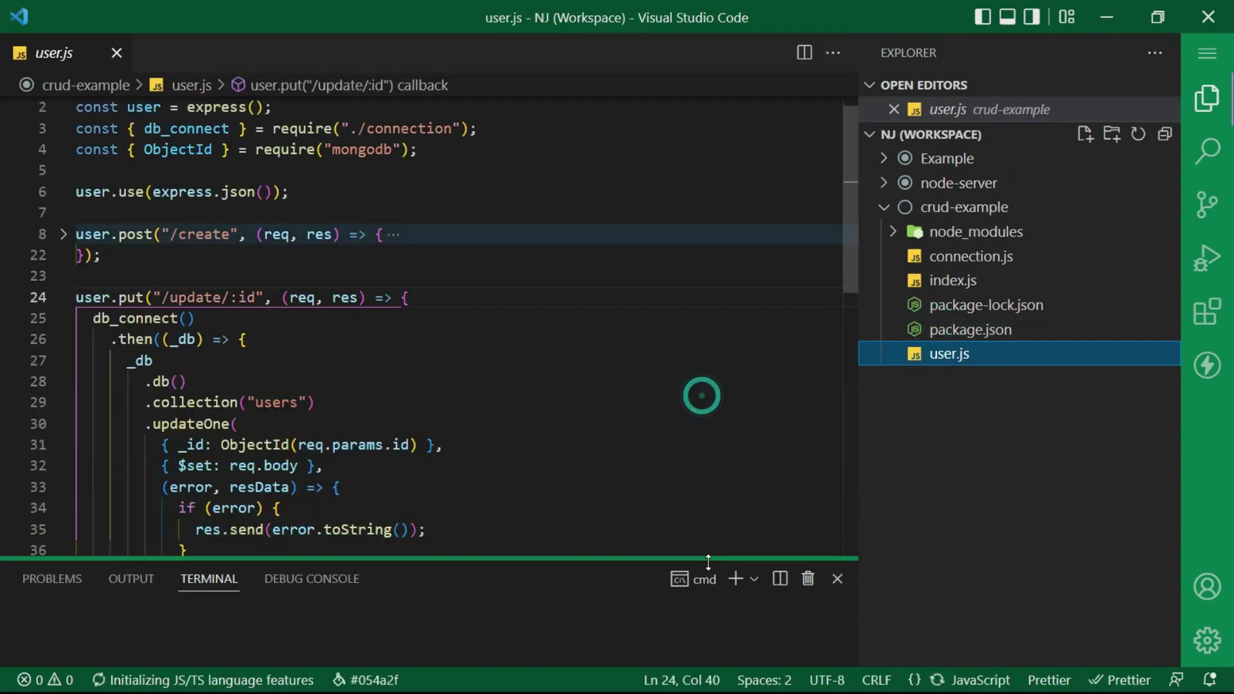
scroll(386, 338, down, 8)
scroll(385, 337, down, 2)
Add a PUT '/updateall' route below the update route that calls db_connect().
click(155, 361)
key(Return)
key(Return)
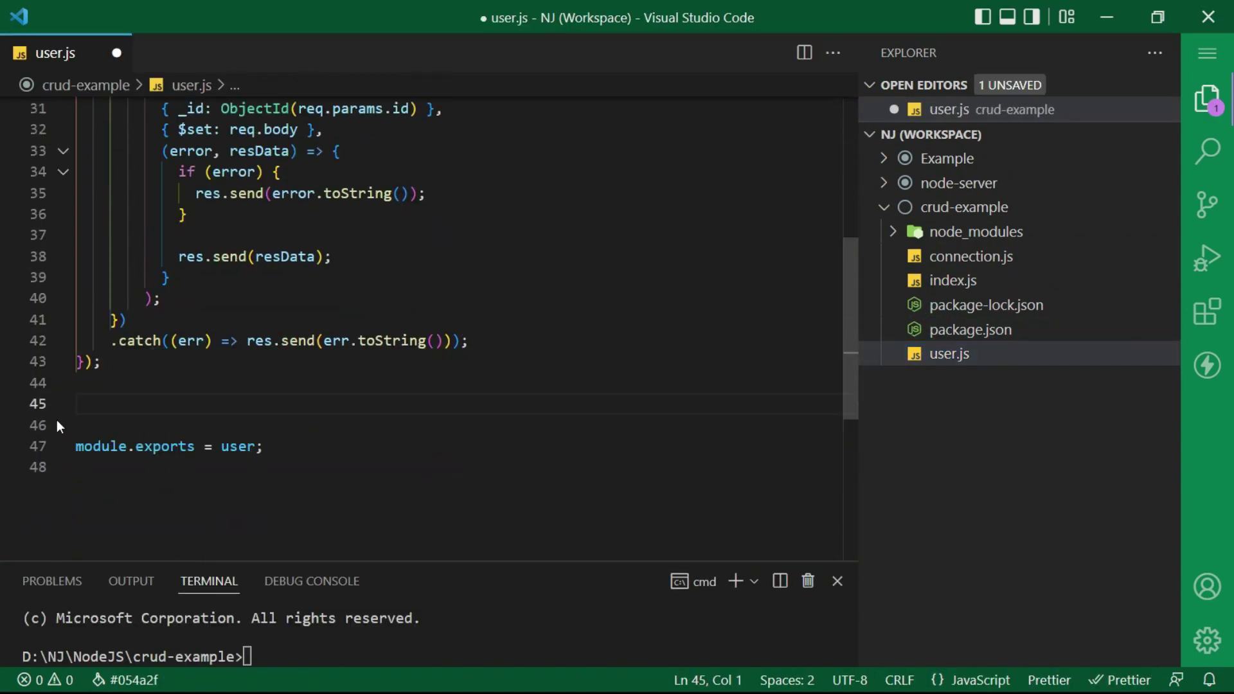
text(user)
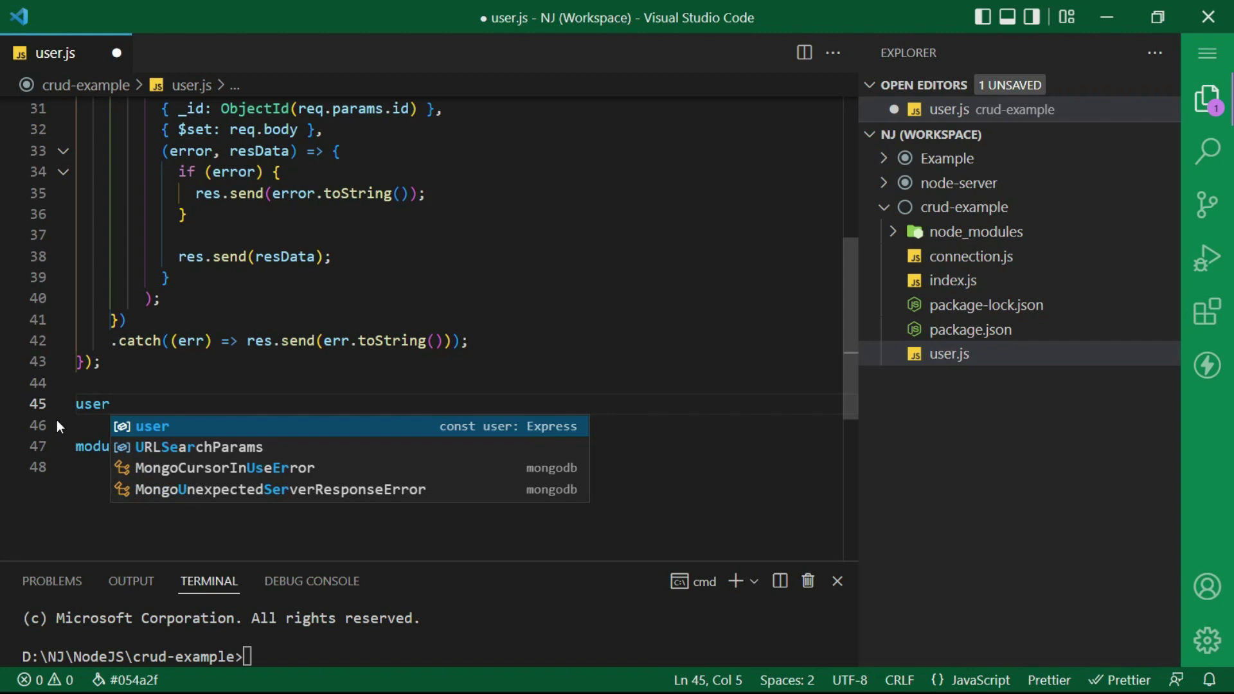
text(.put()
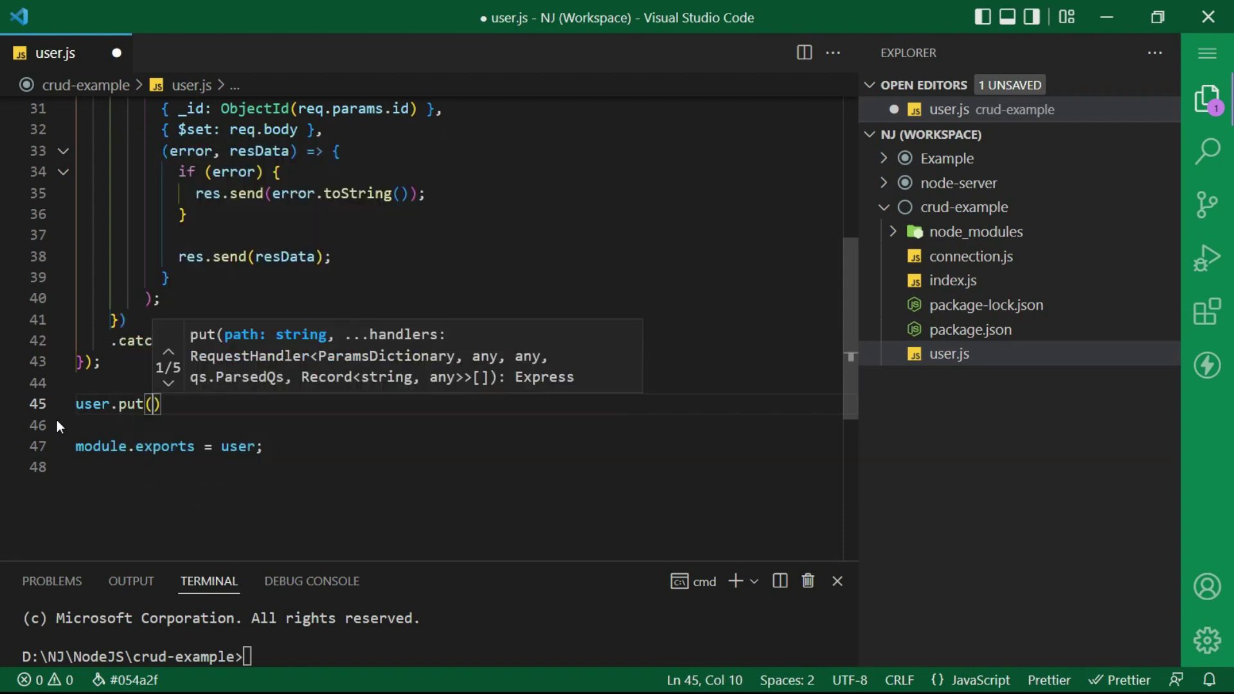
text("/)
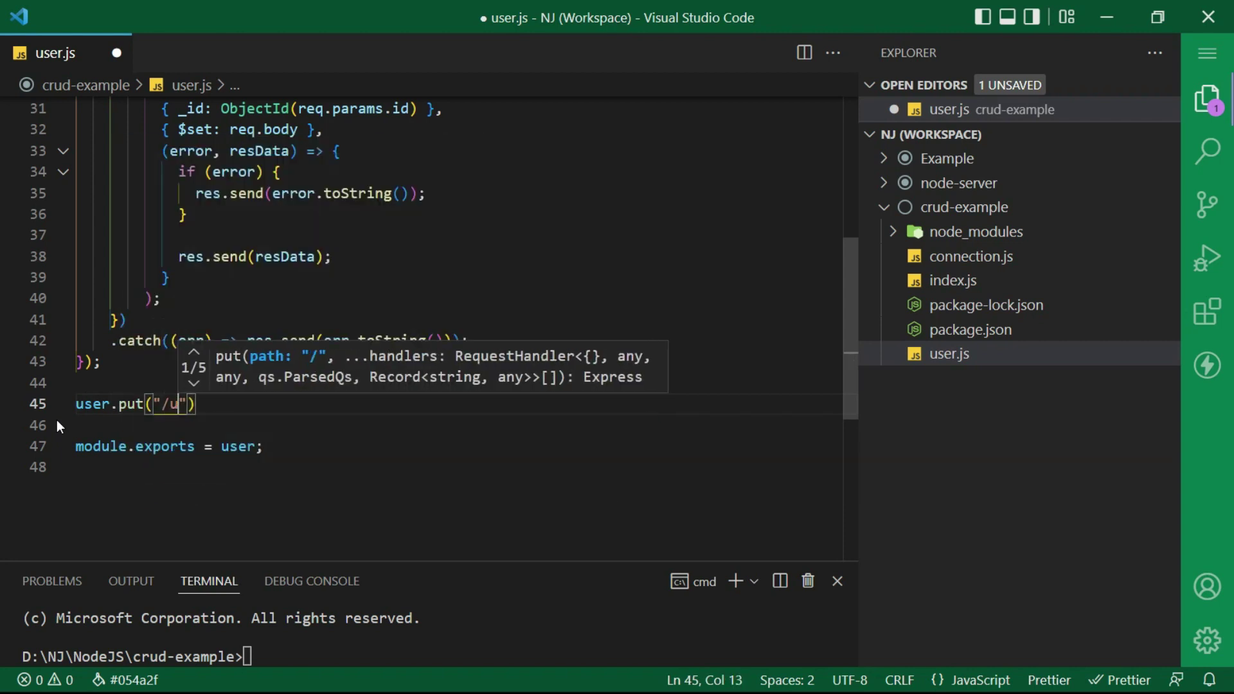
text(updateall)
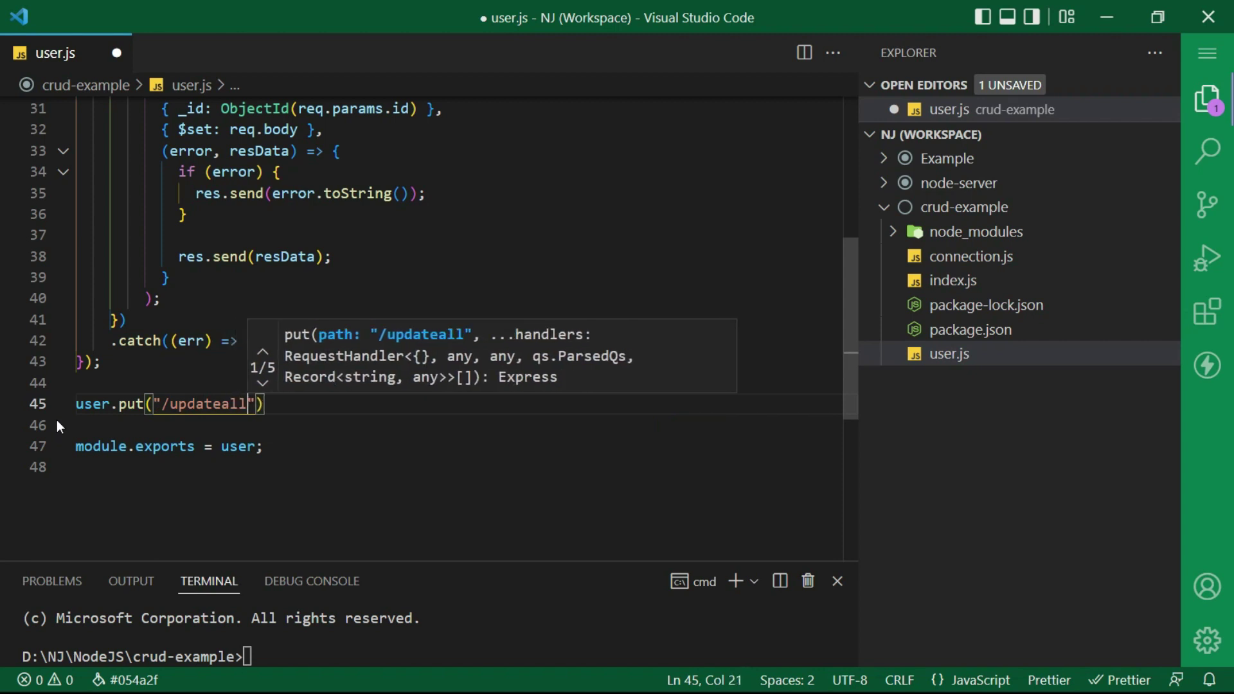
text(",(req,)
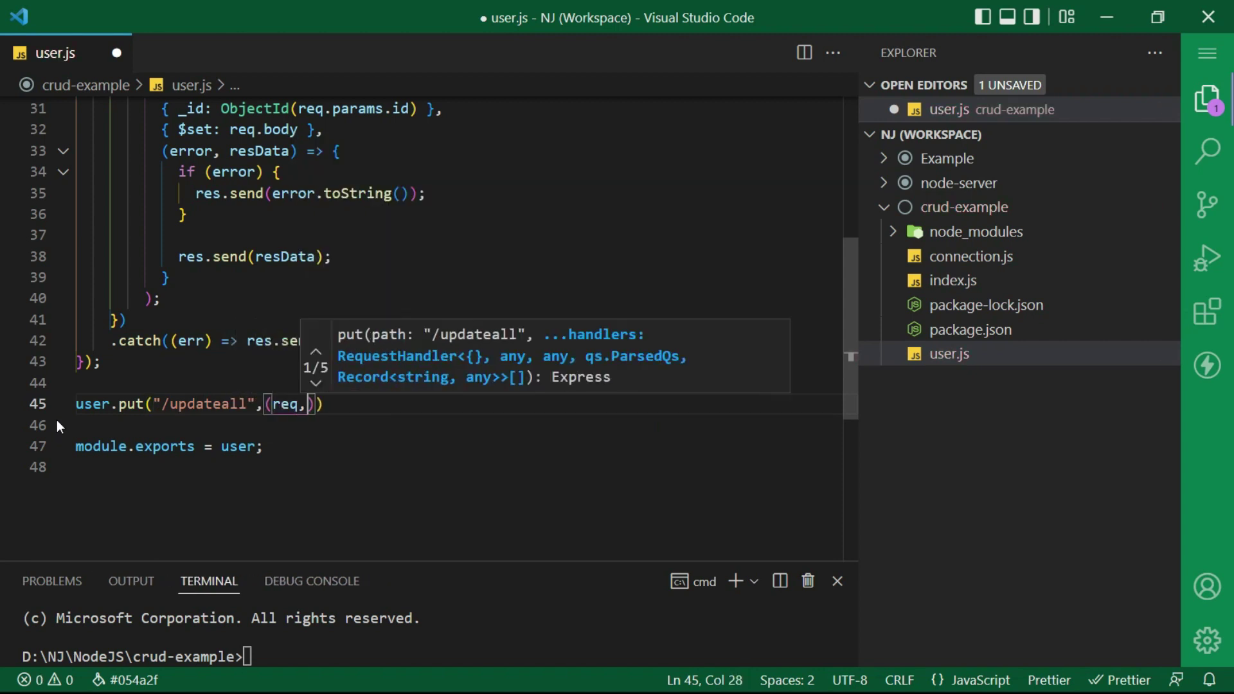
text(res)=)
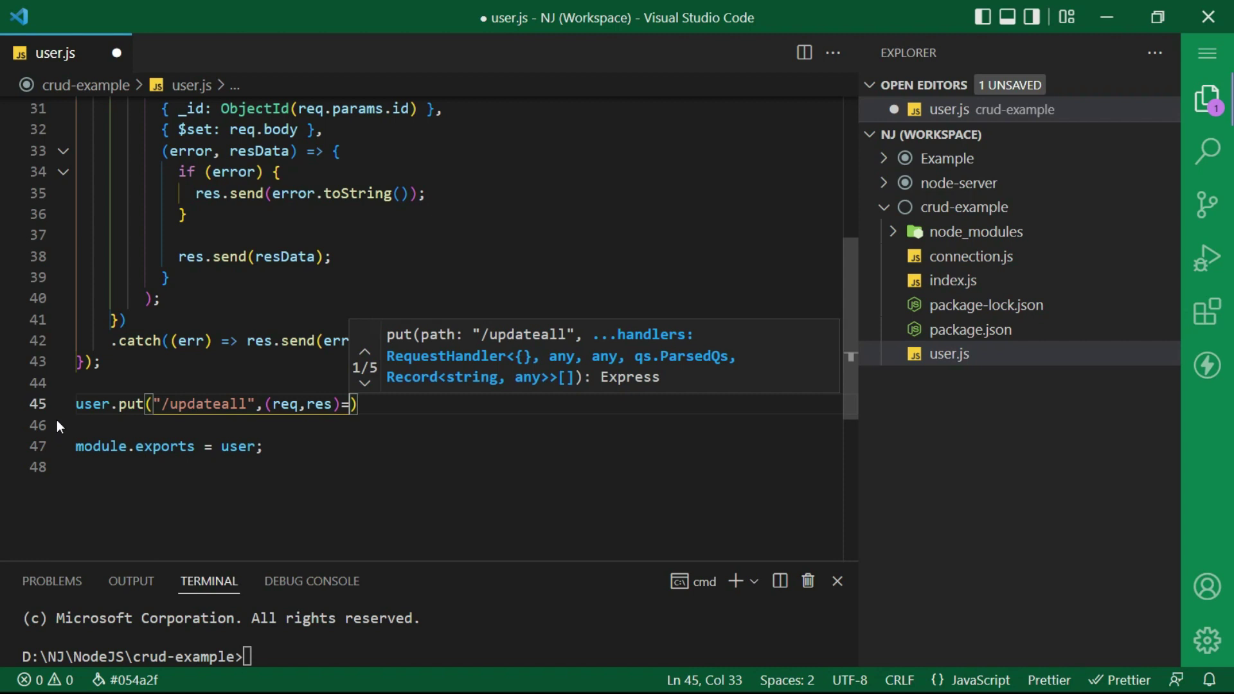
text(>{)
key(Return)
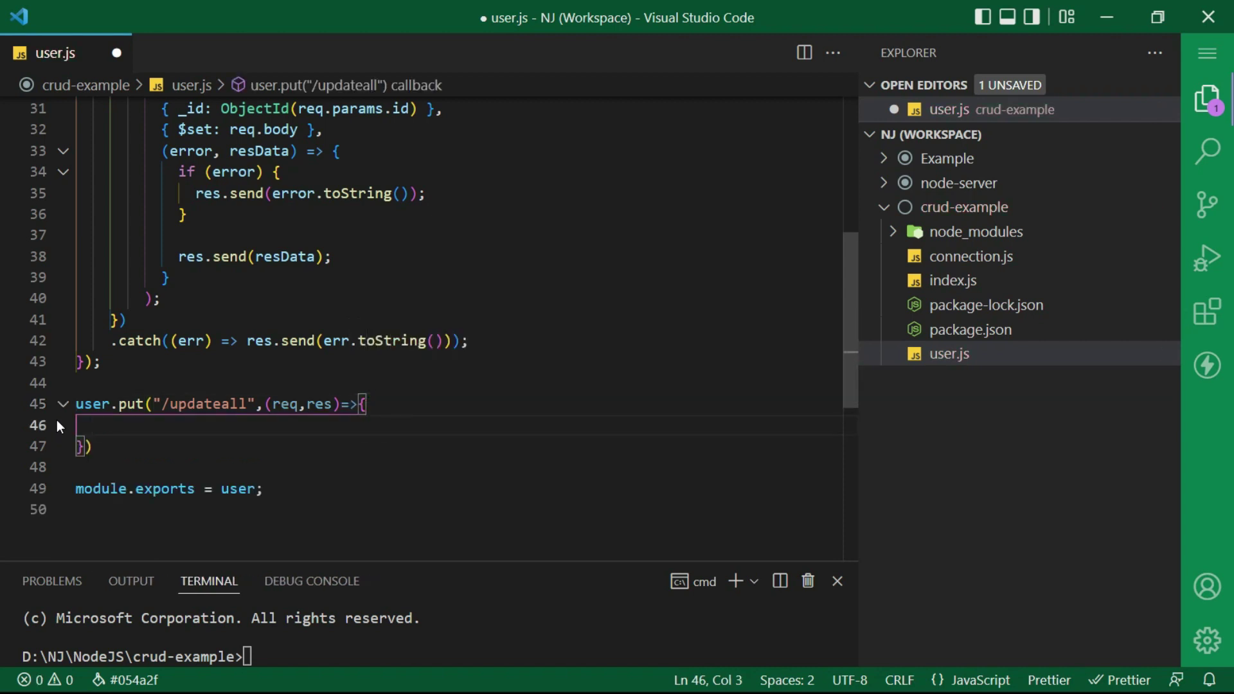
key(Return)
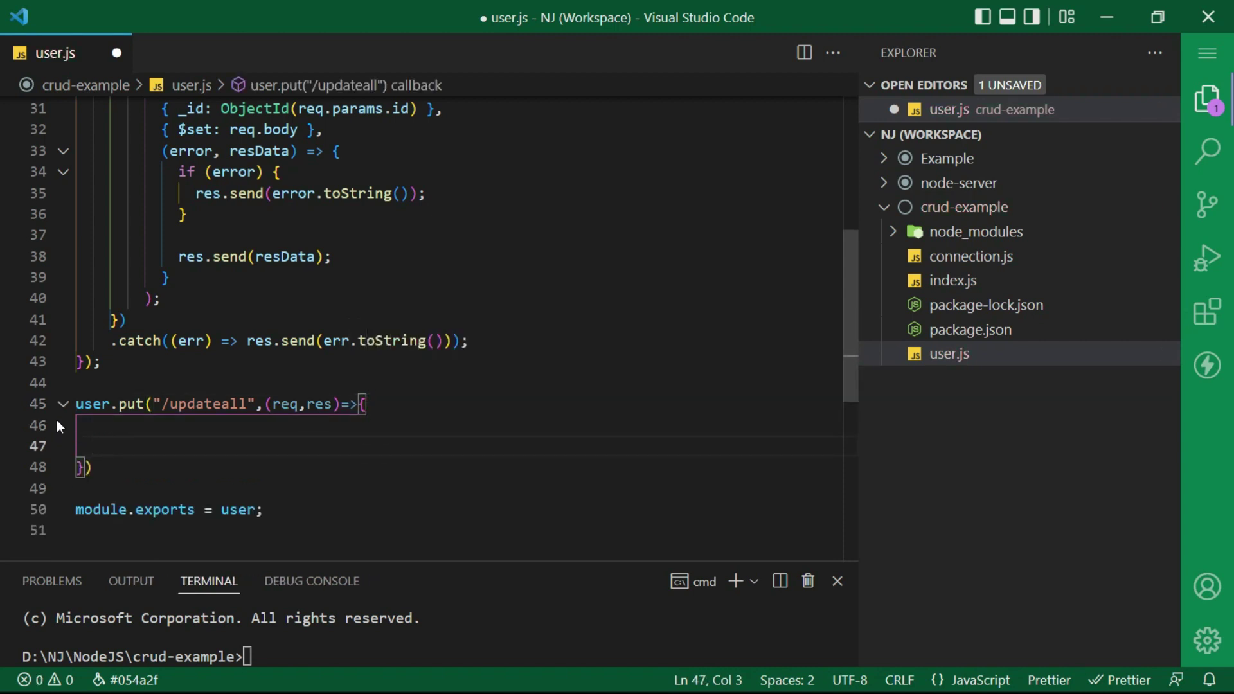
key(Return)
key(Up)
text(db_c)
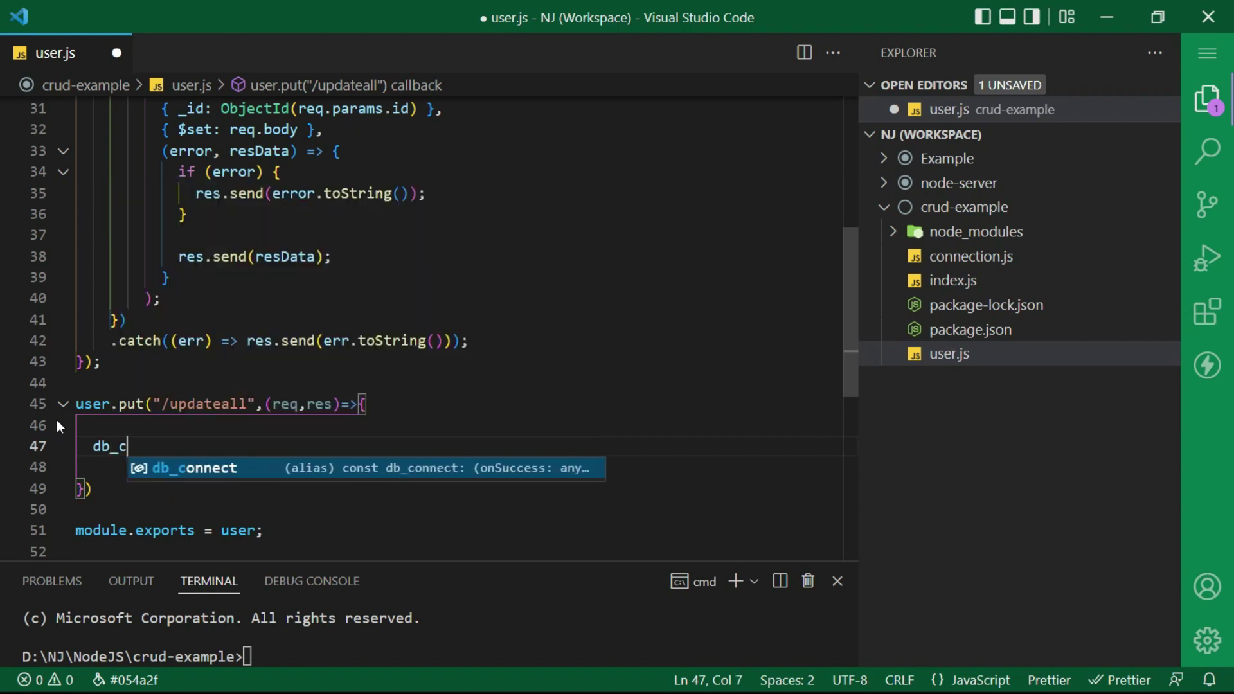
key(Return)
text(().t)
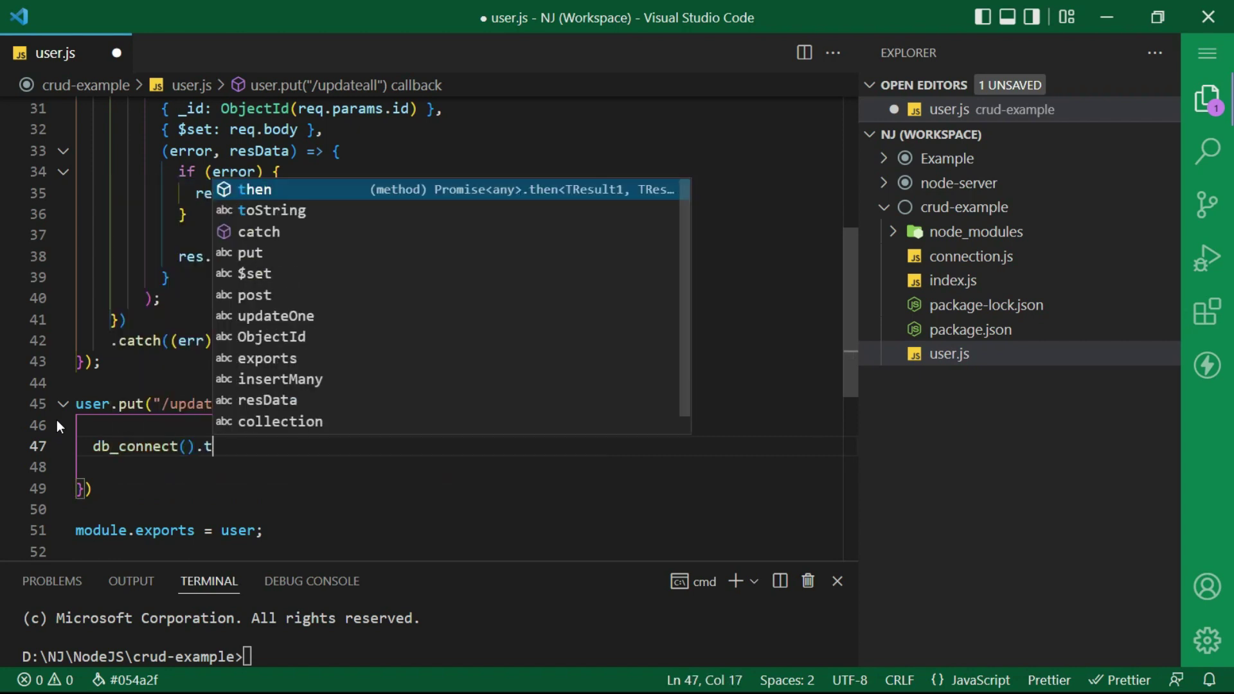
text(hen(_)
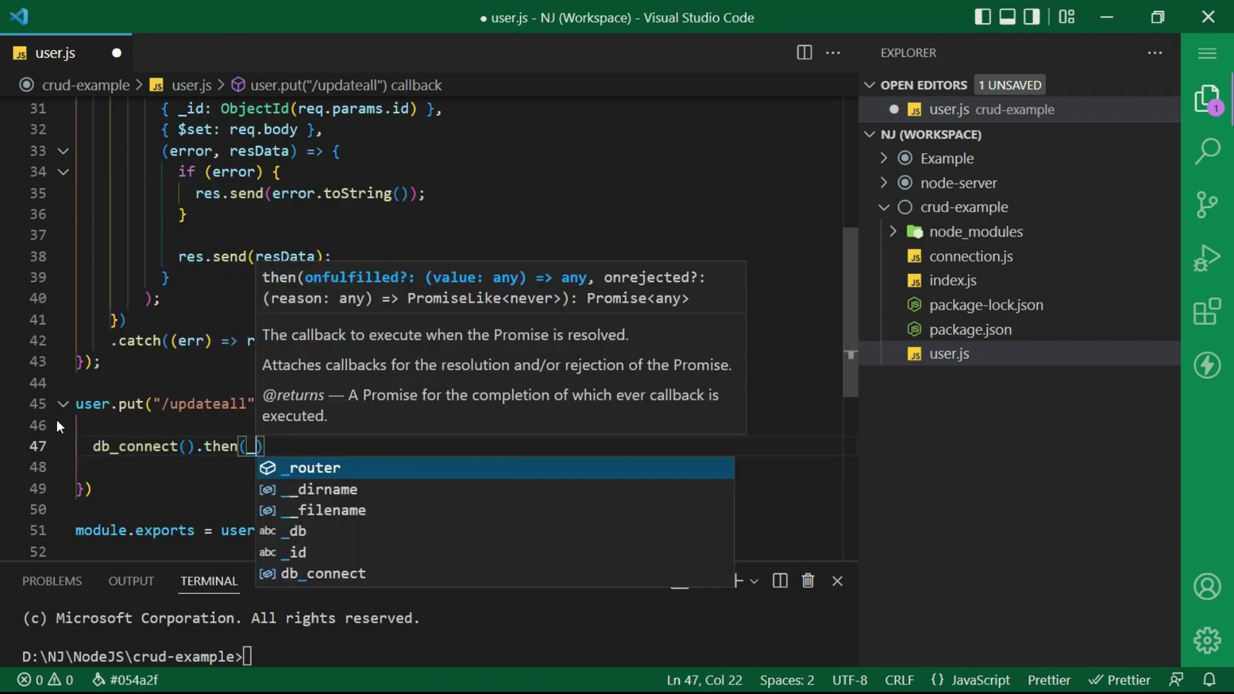
text(db=>)
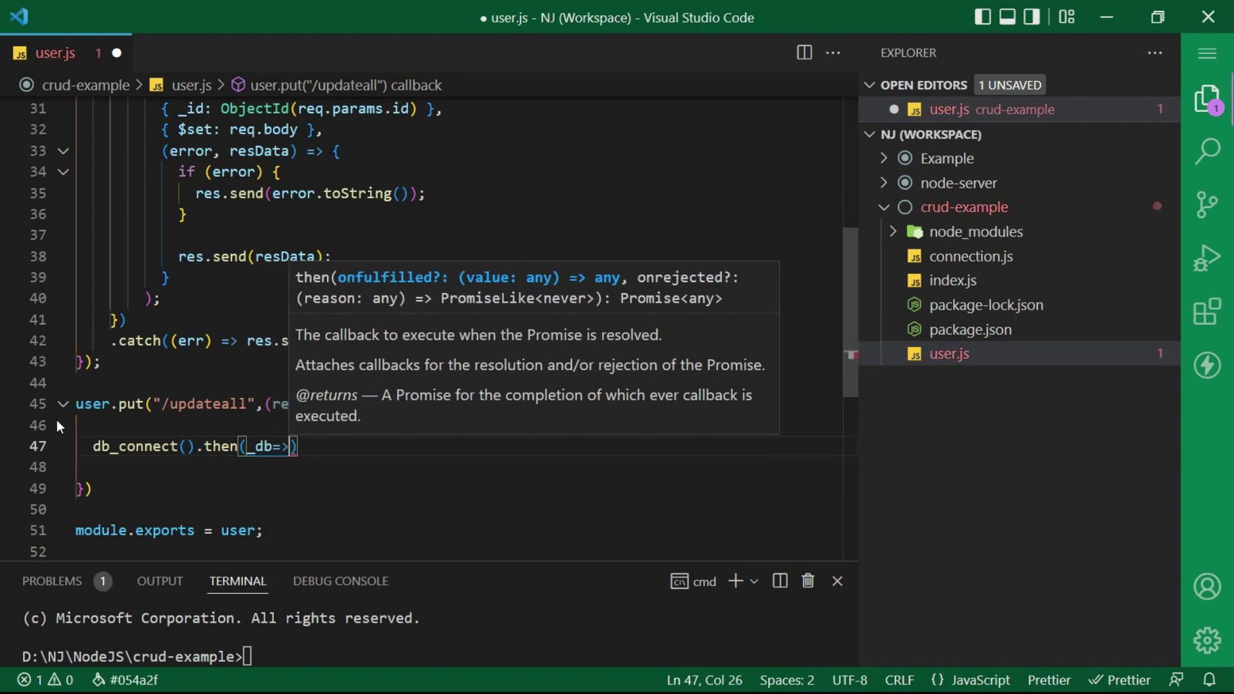
text({)
In the then callback, select the 'users' collection and begin the next chained call.
key(Return)
key(Return)
key(Up)
text(_db)
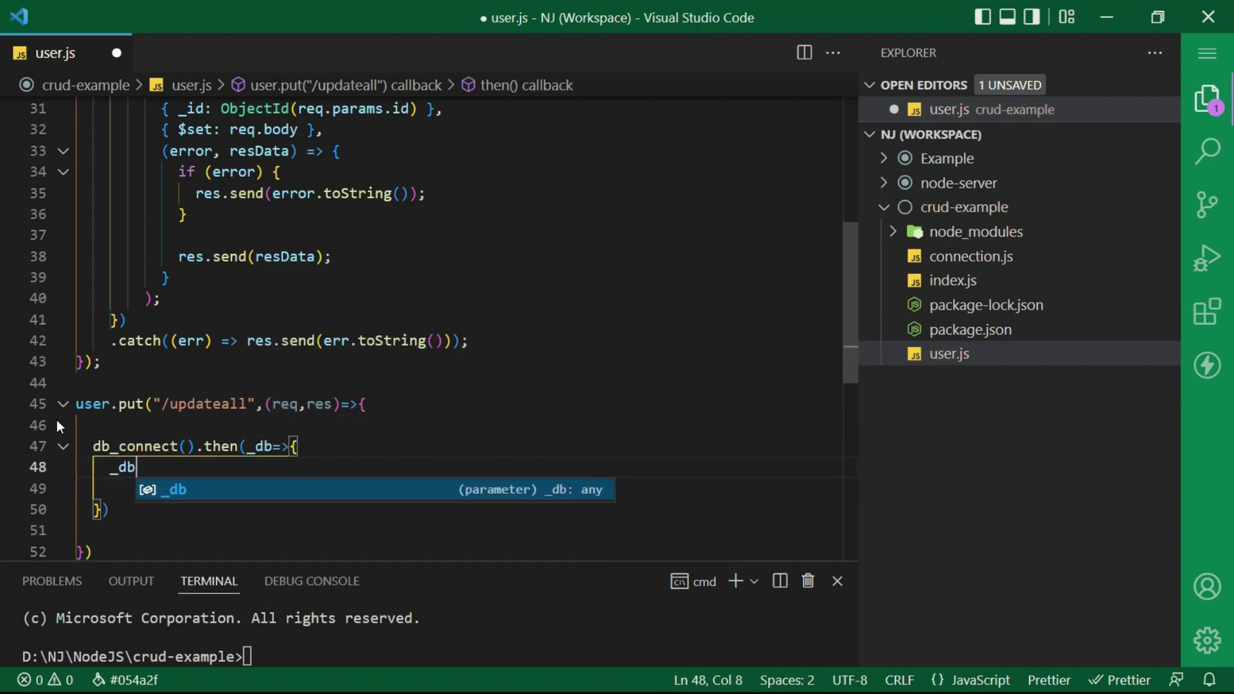
text(.db())
key(Return)
text(.)
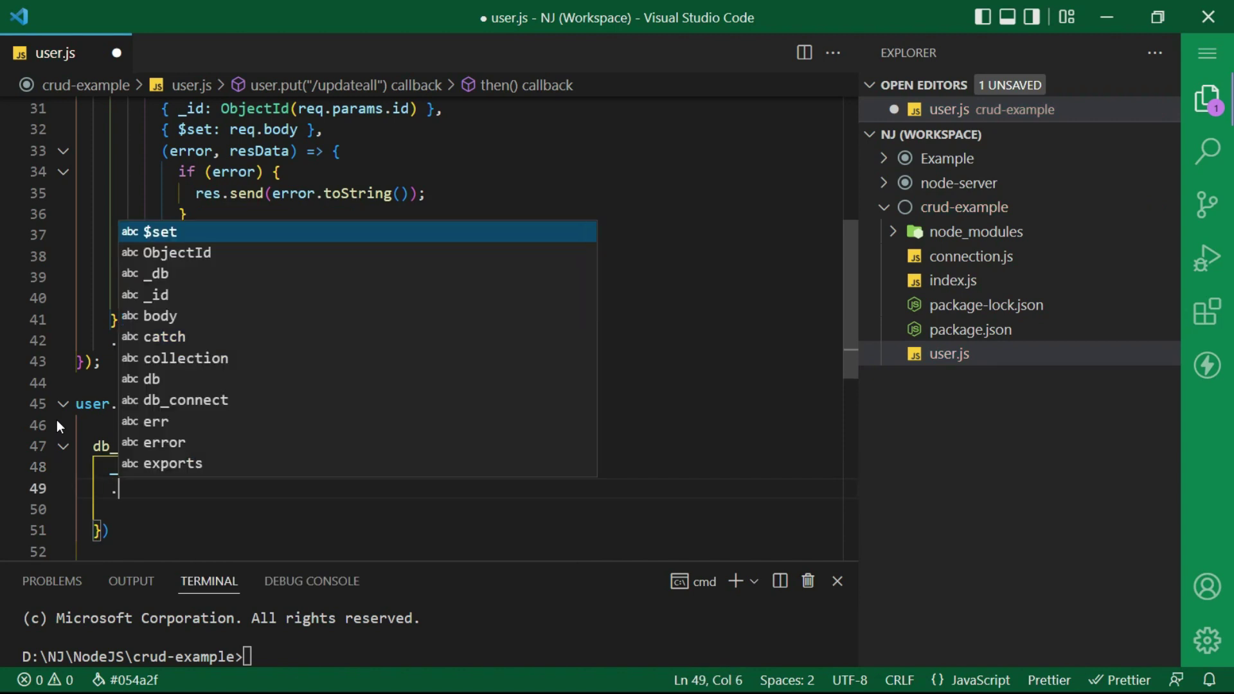
text(collection()
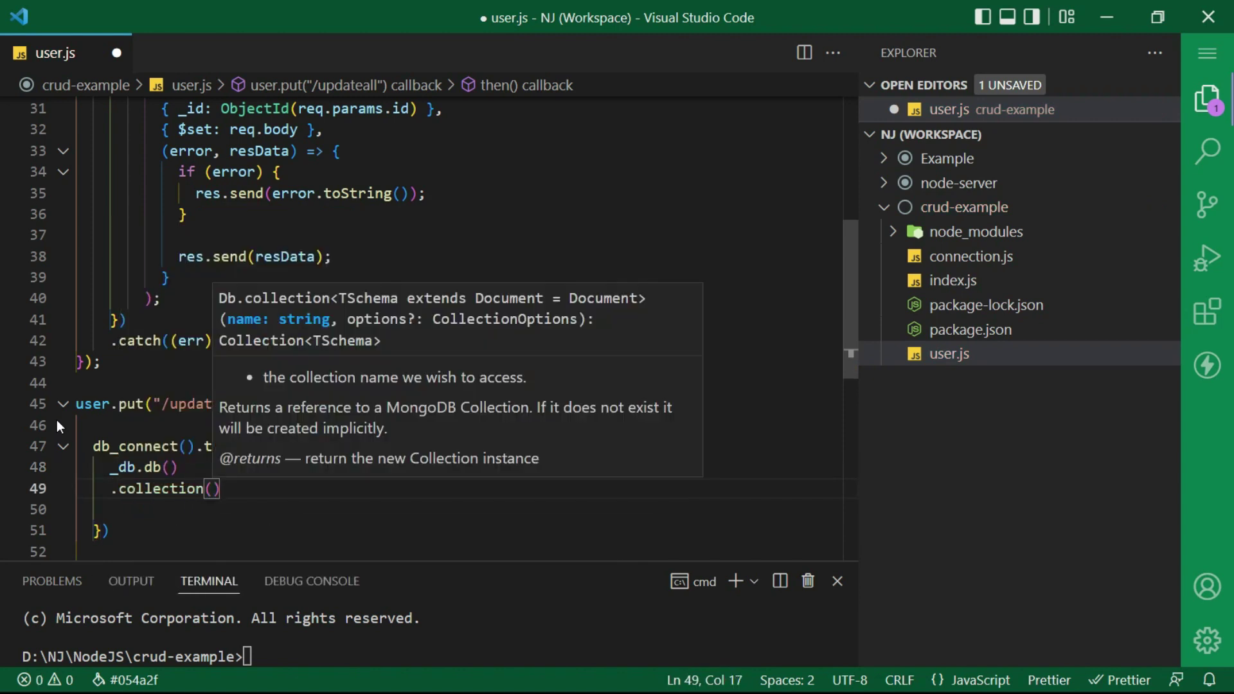
text(")
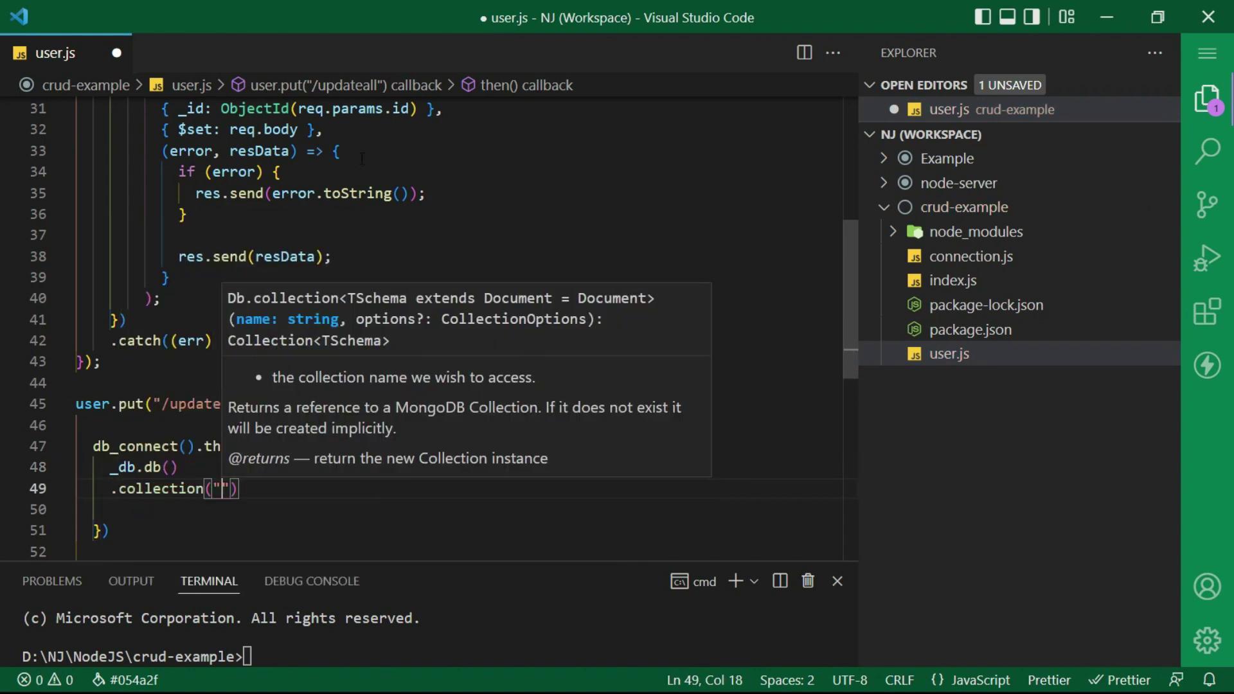
text(users)
key(End)
scroll(361, 157, down, 2)
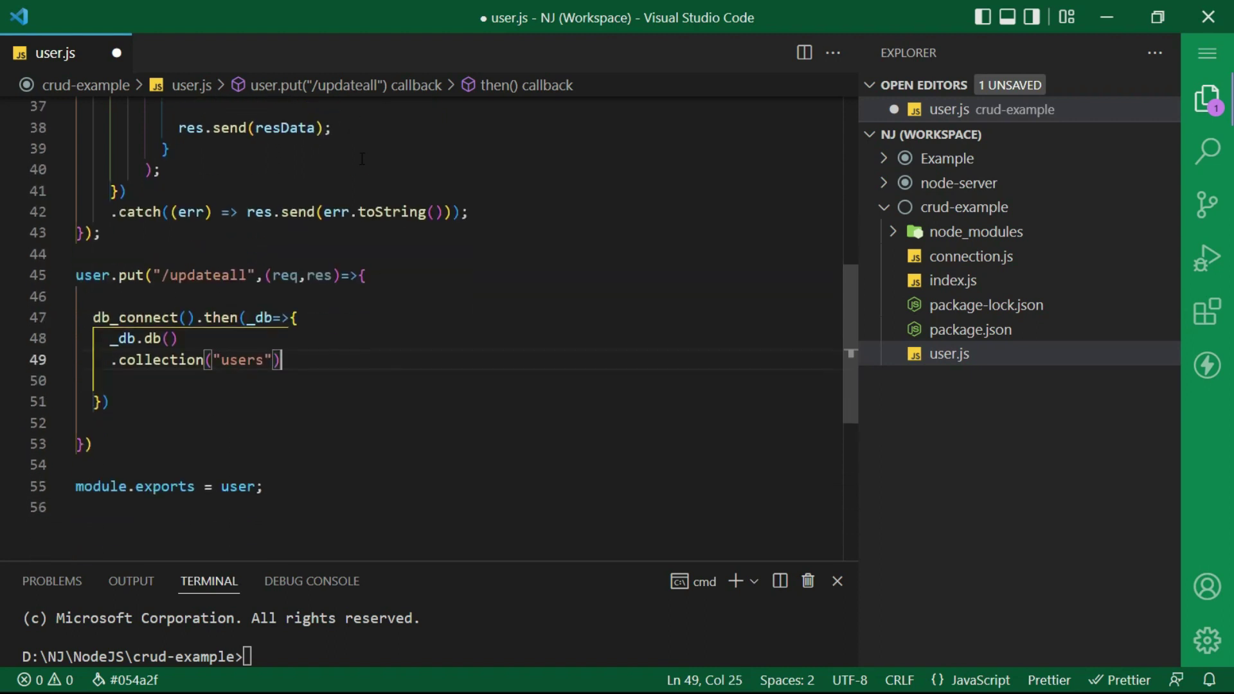
key(Return)
text(.u)
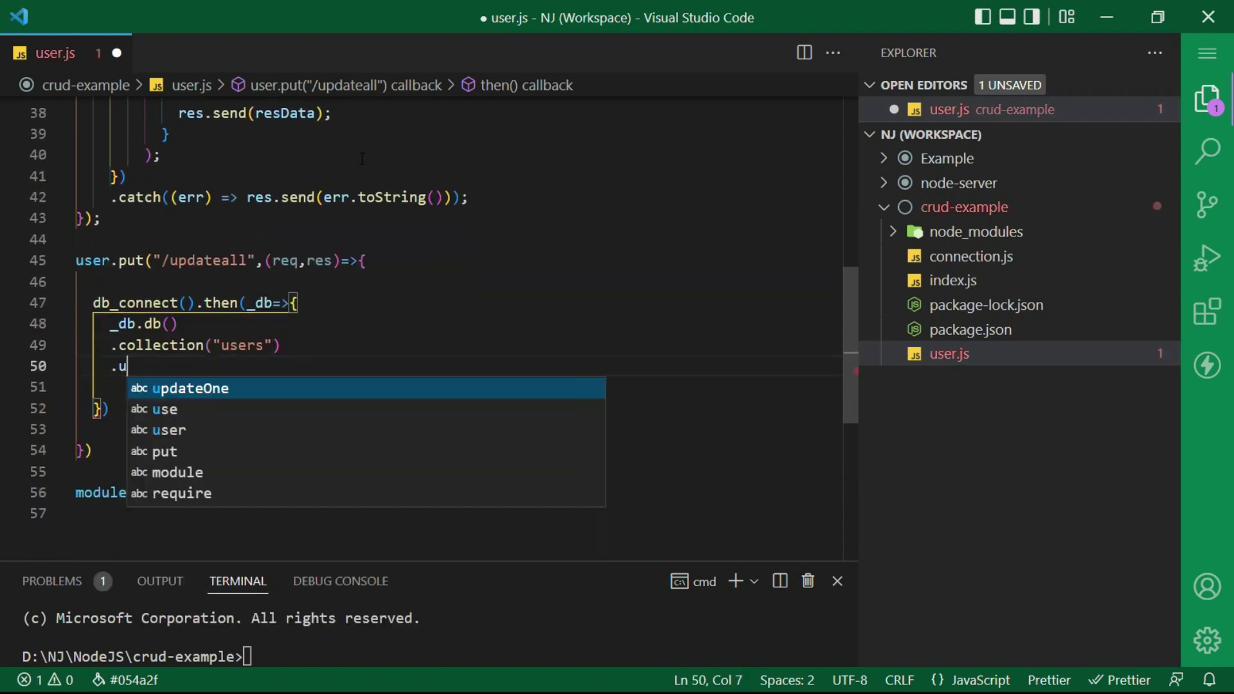
text(pdateMany()
scroll(251, 440, down, 1)
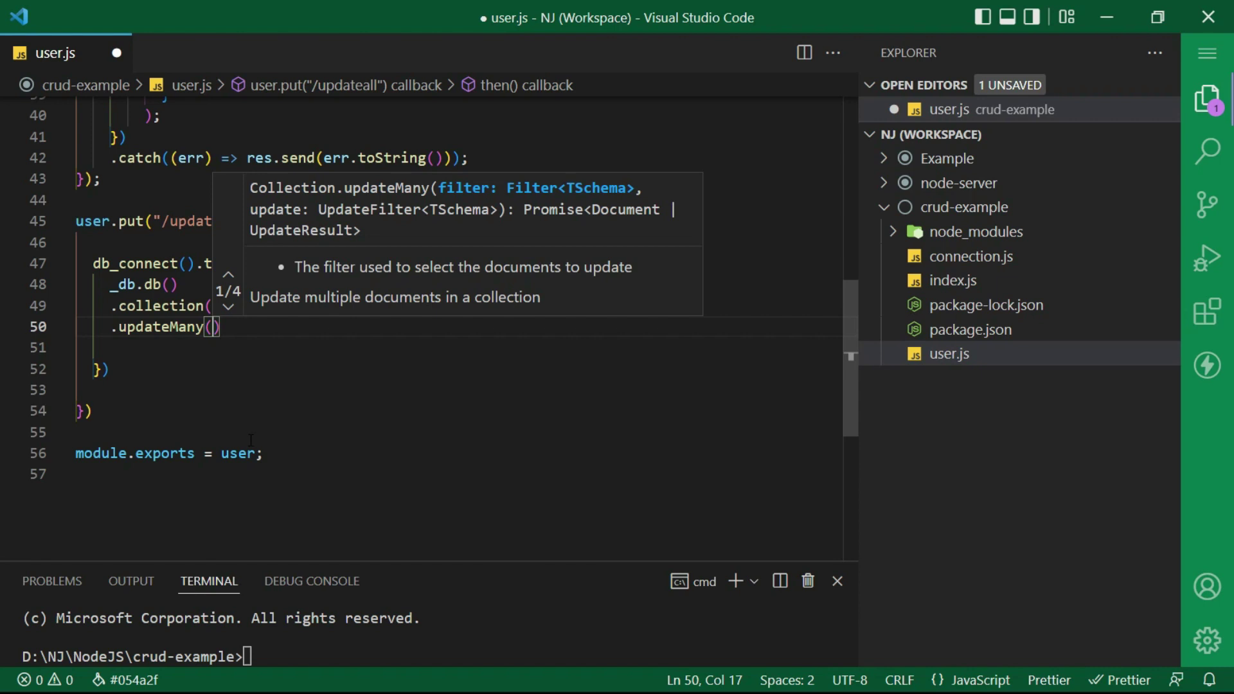
scroll(250, 441, up, 2)
Complete updateMany with req.body, an if(error) check, res.send(resData) and a catch.
click(303, 436)
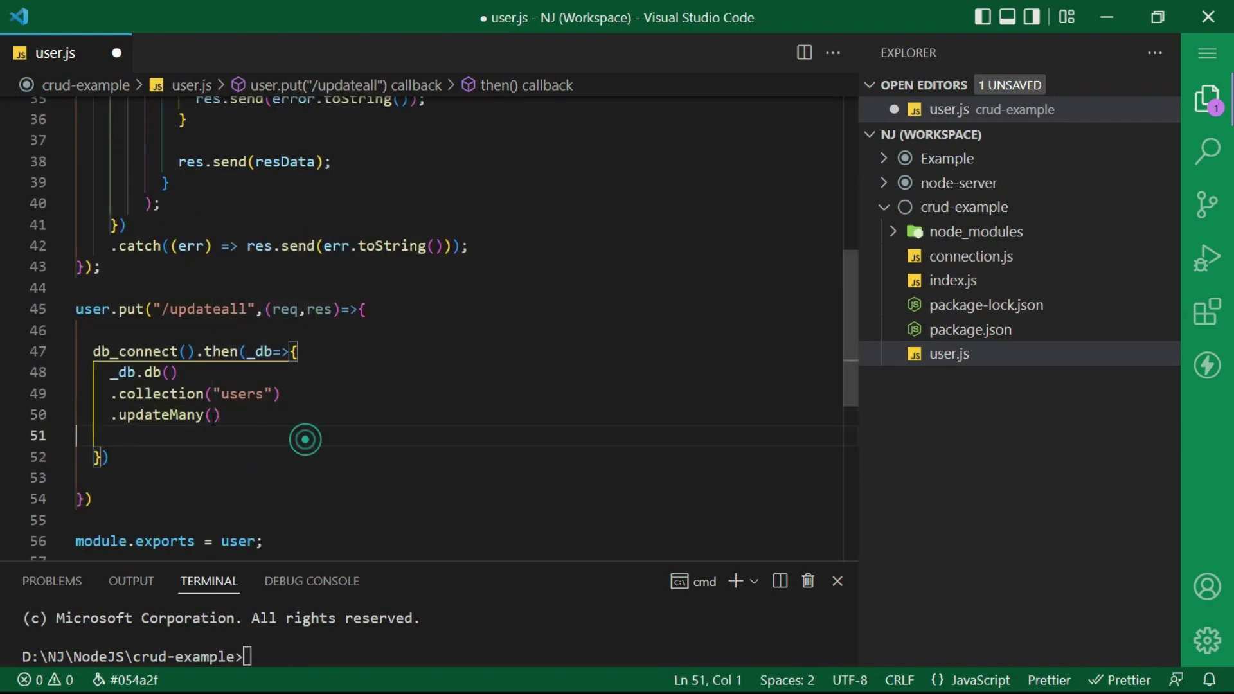
click(205, 415)
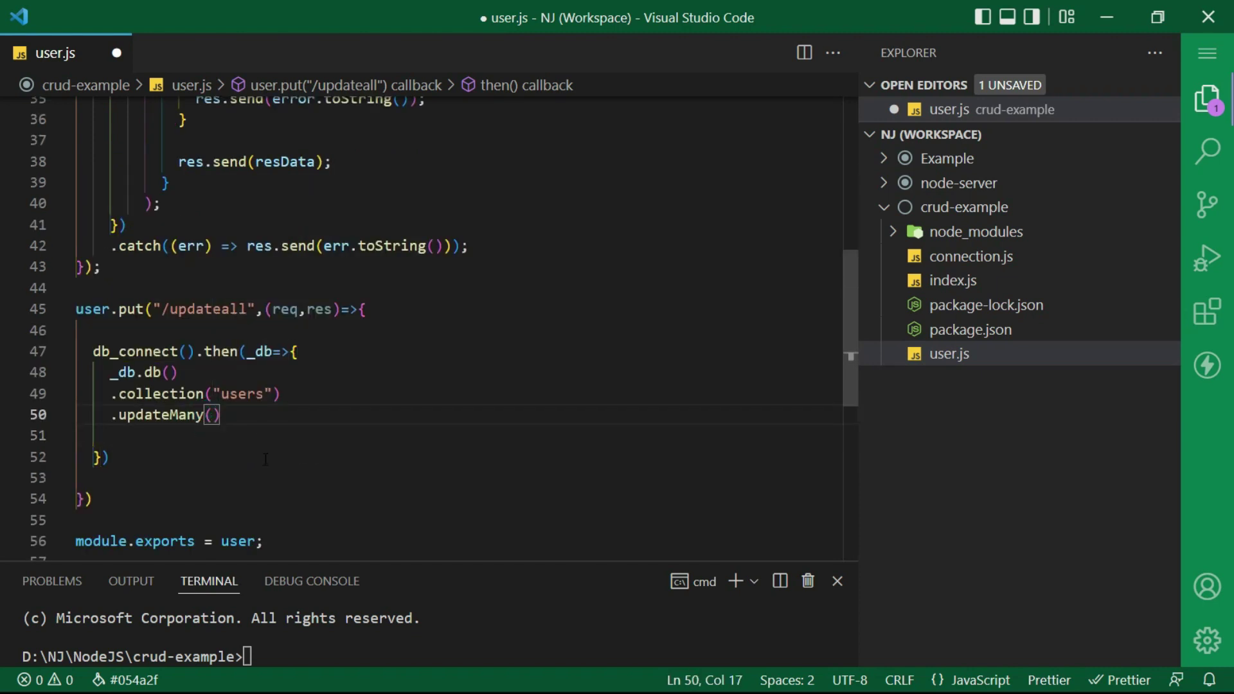
text({},)
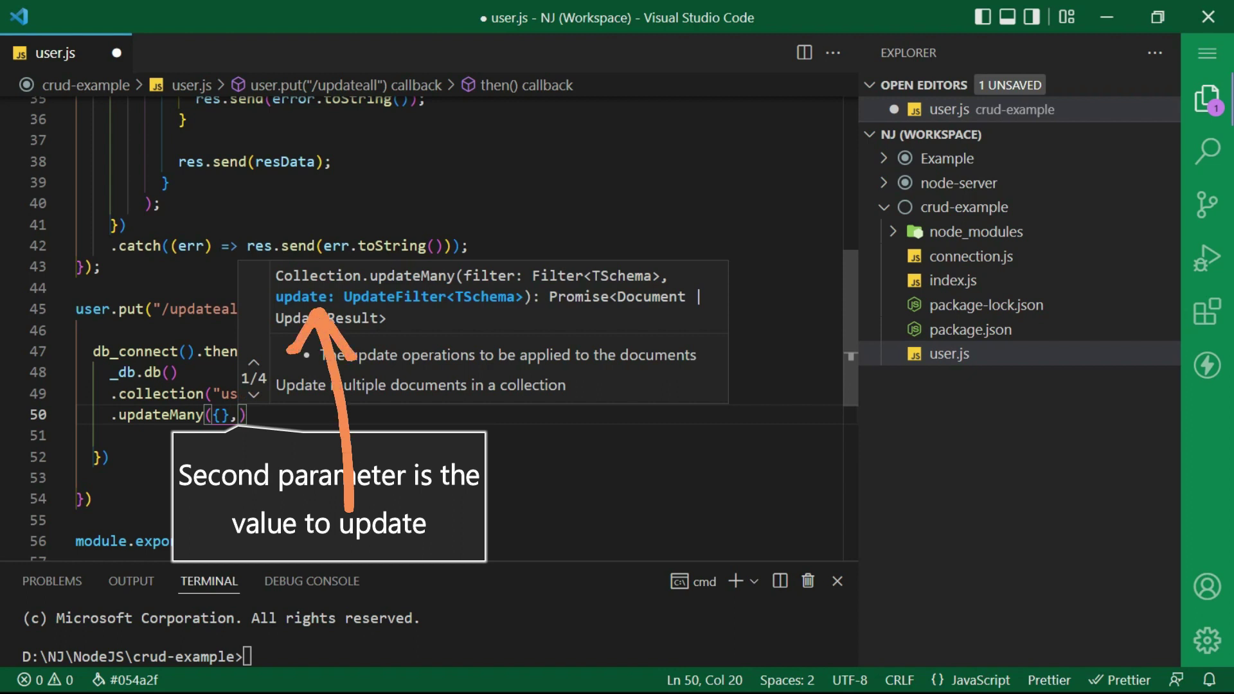
text({)
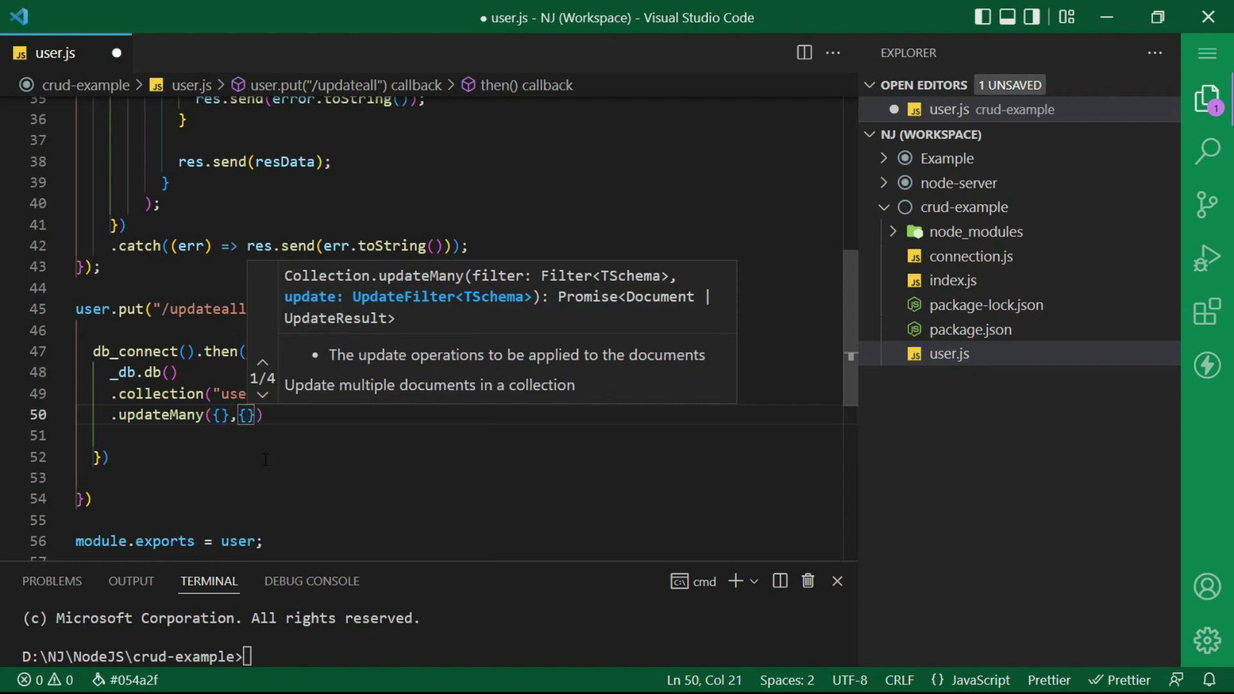
text($s)
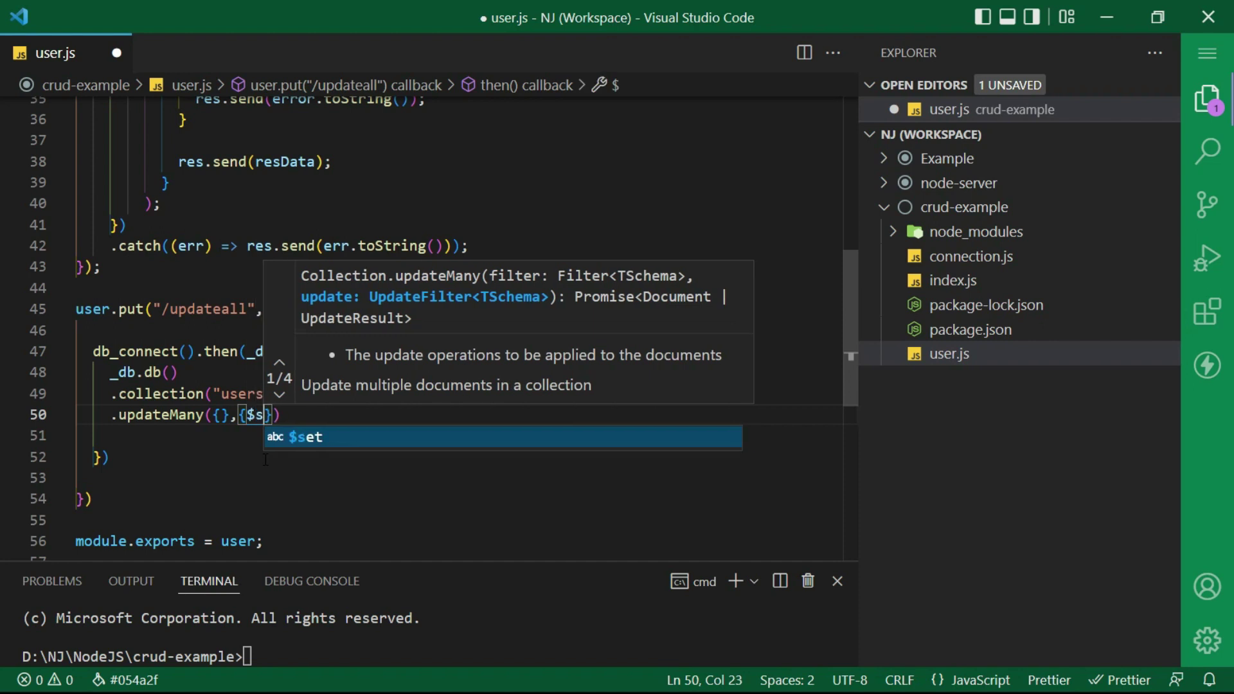
text(et:re)
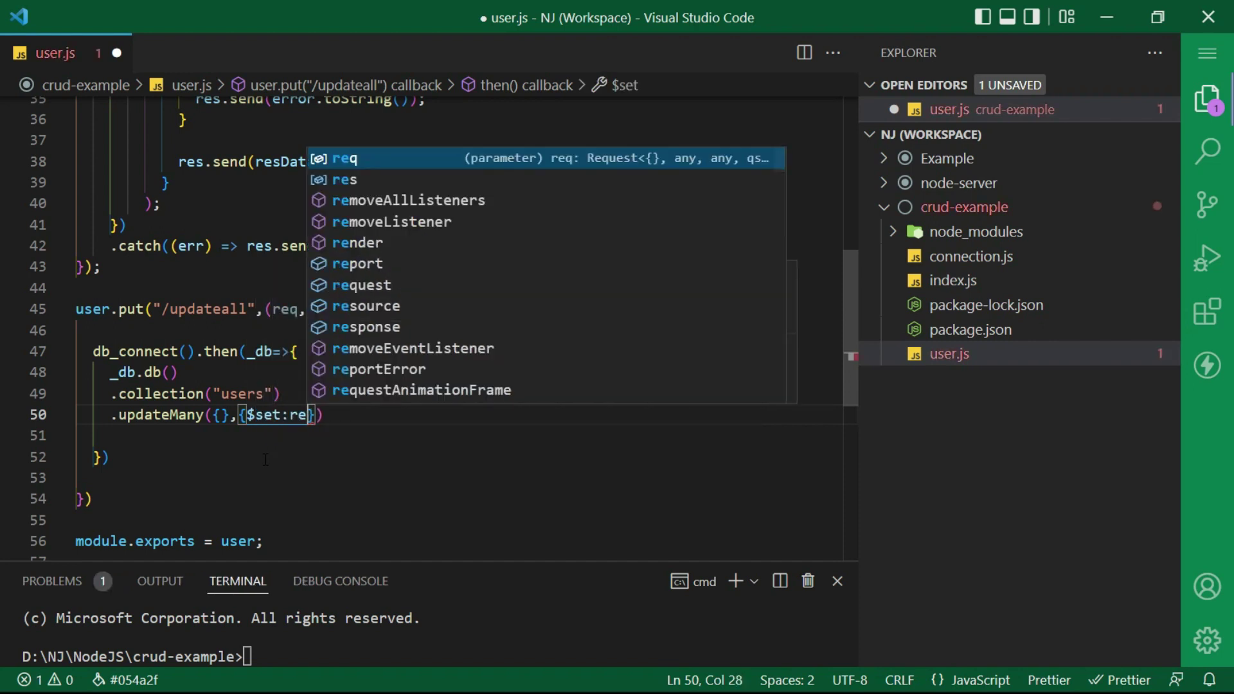
text(q.bo)
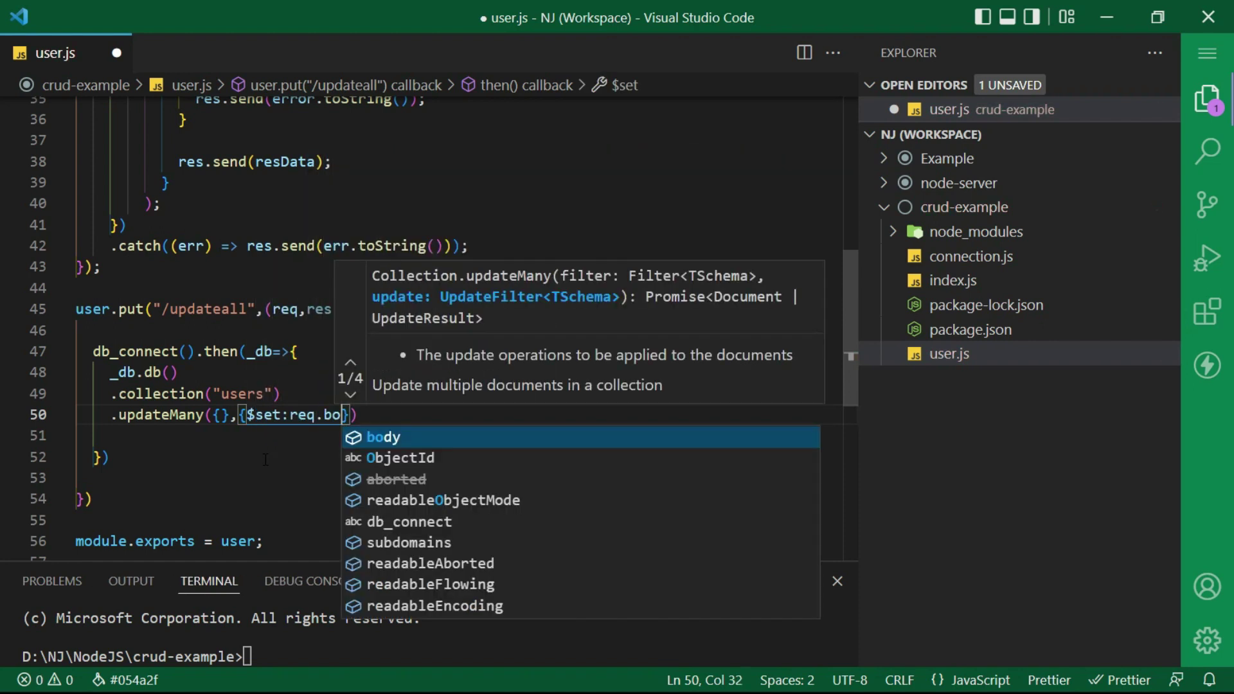
text(dy)
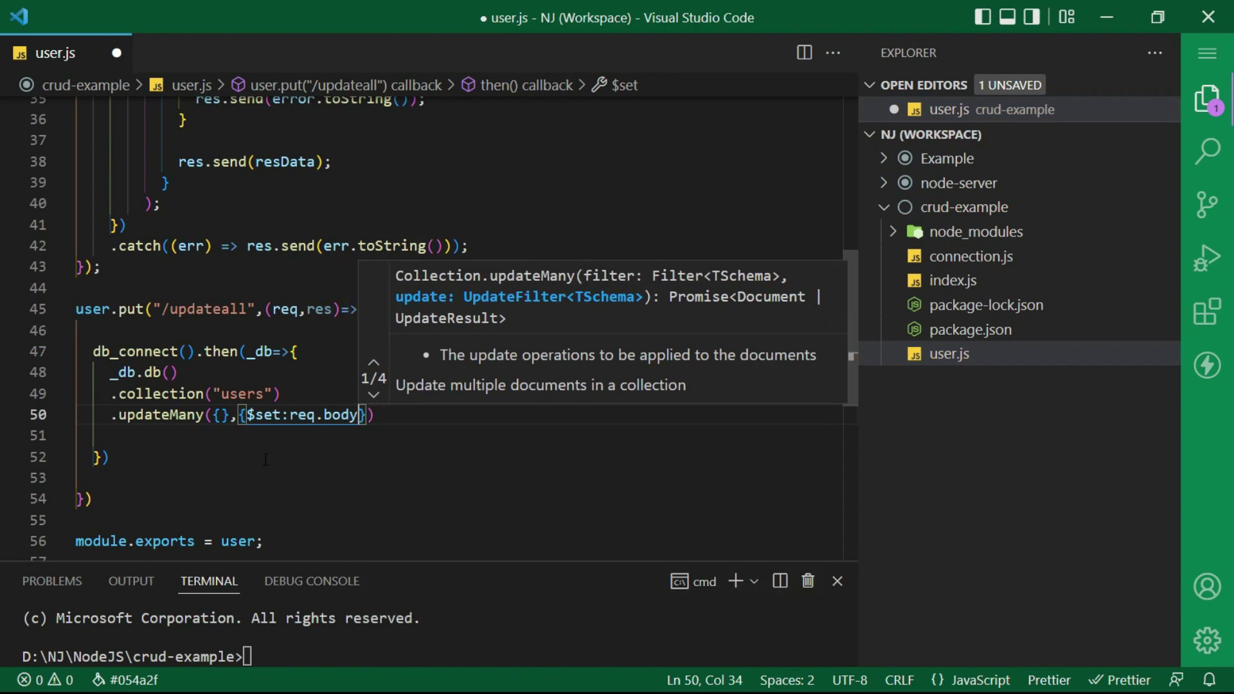
text(},(e)
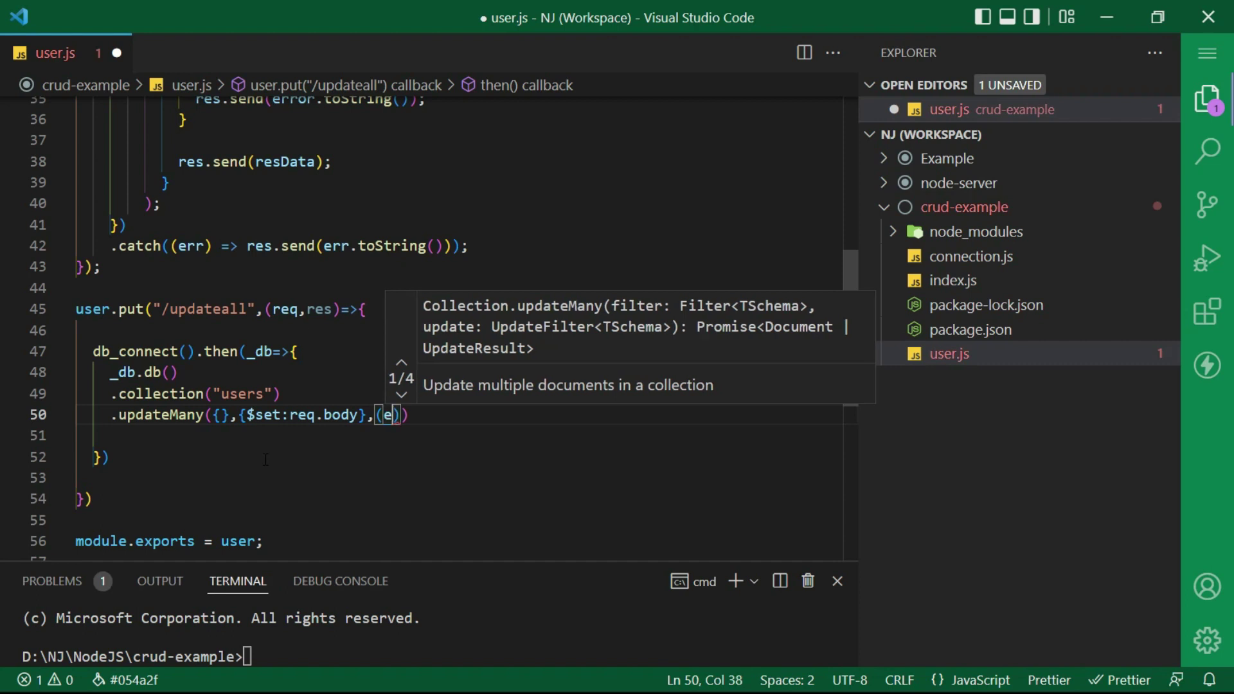
text(rror,re)
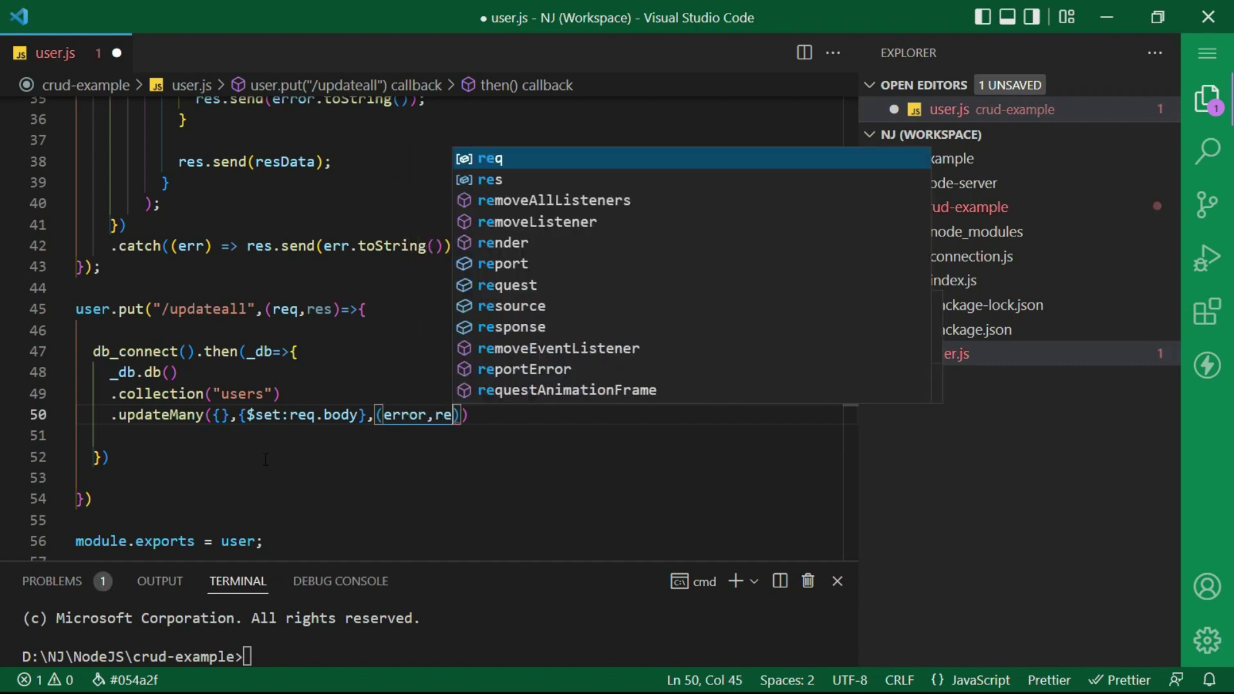
text(sData)=)
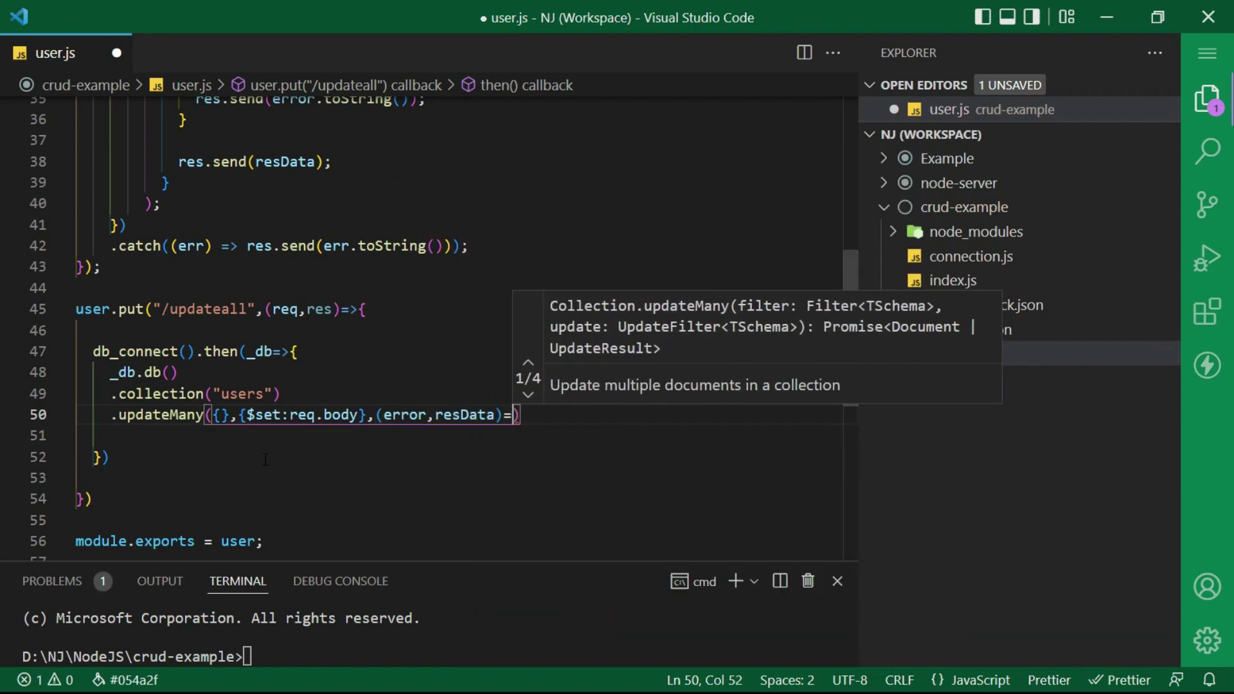
text(>{)
key(Return)
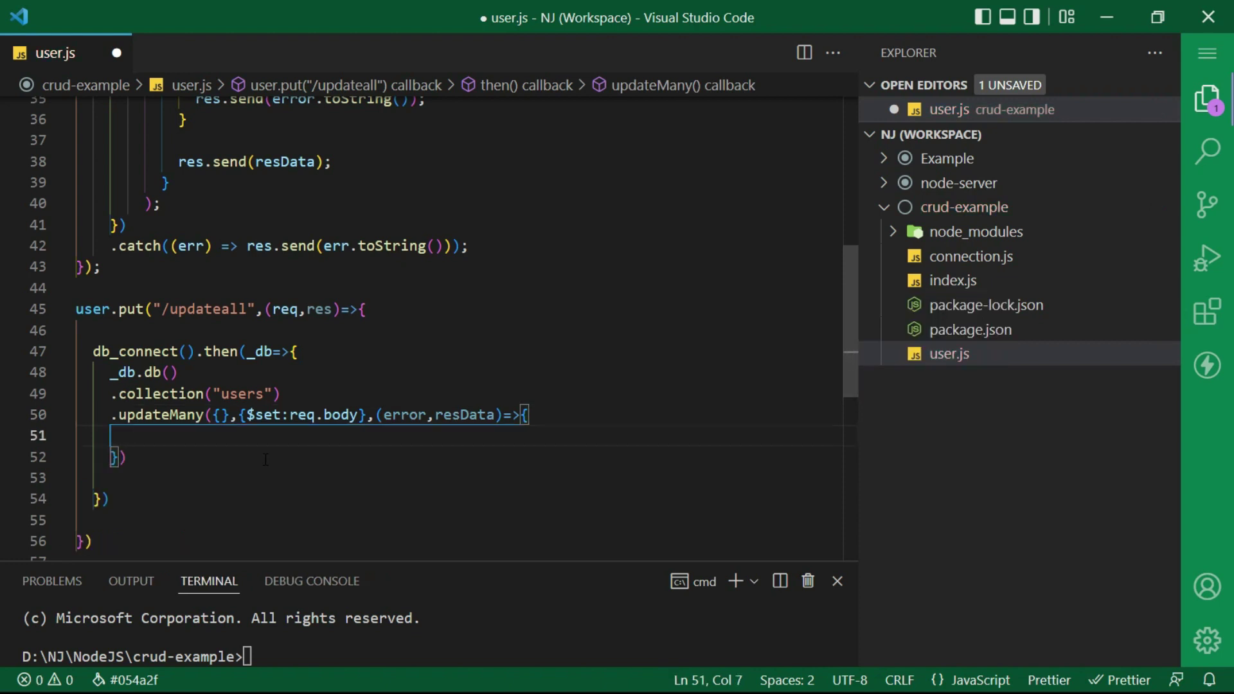
text(if(erro)
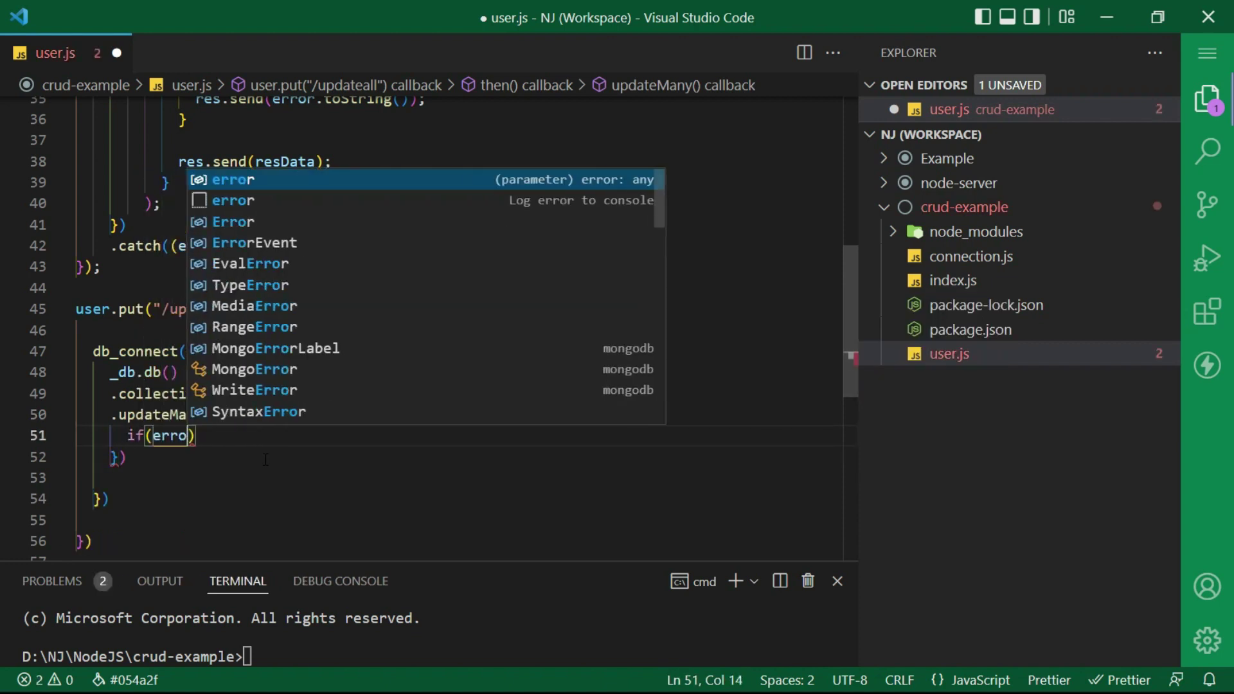
text(r){)
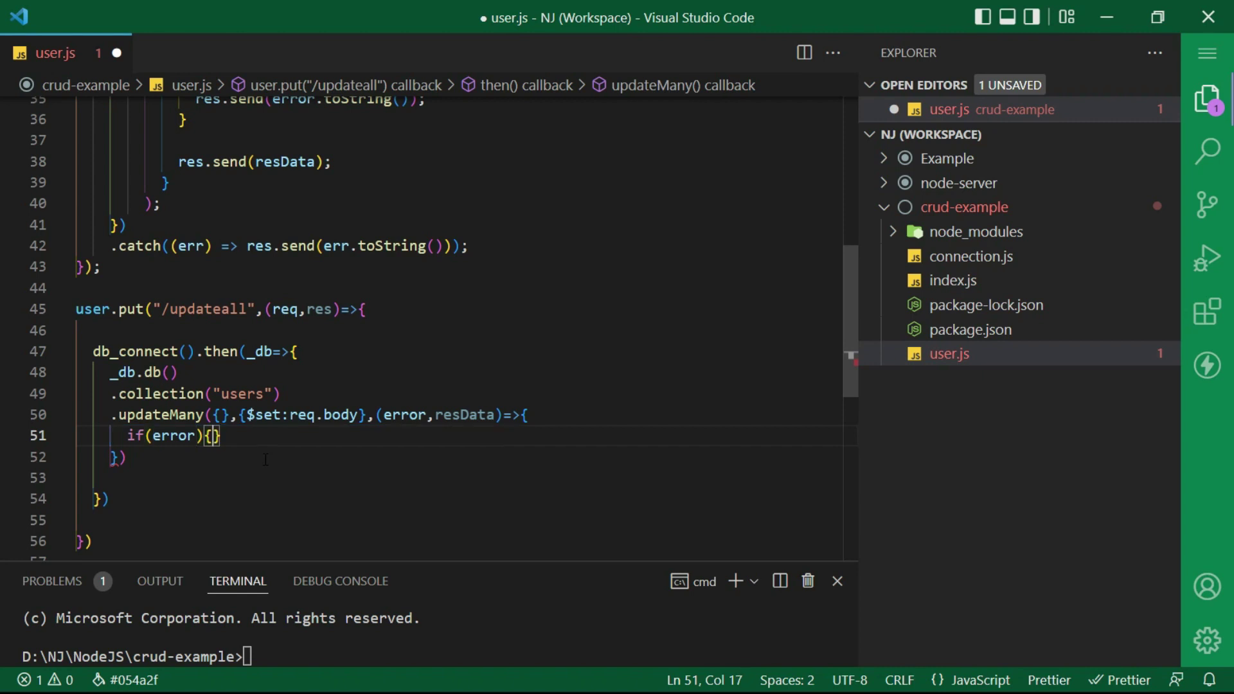
key(Return)
text(res.se)
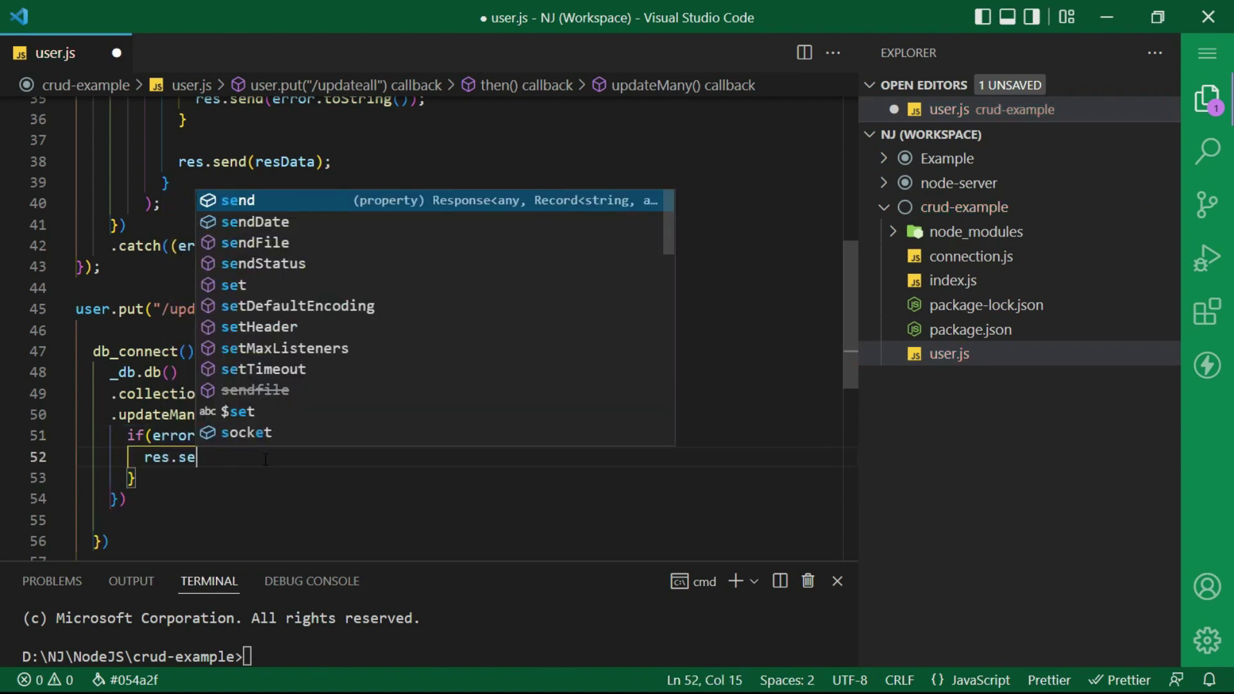
text(nd(error.toS)
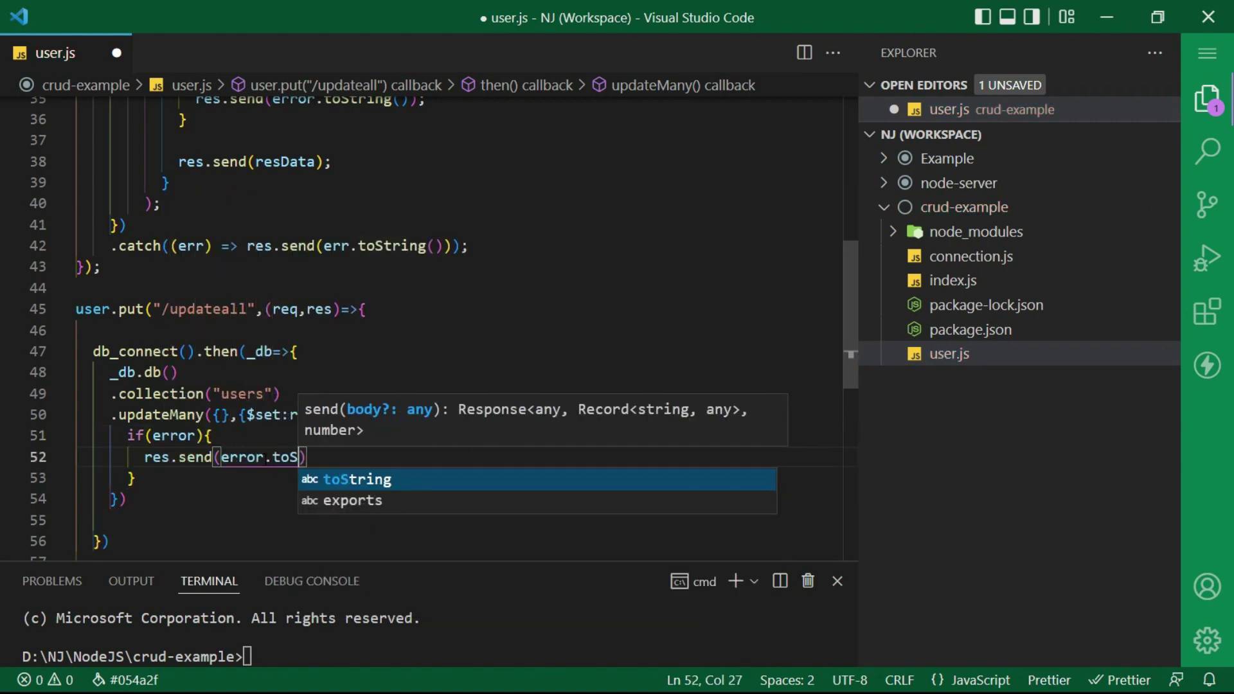
text(tring()))
key(Down)
key(Return)
key(Return)
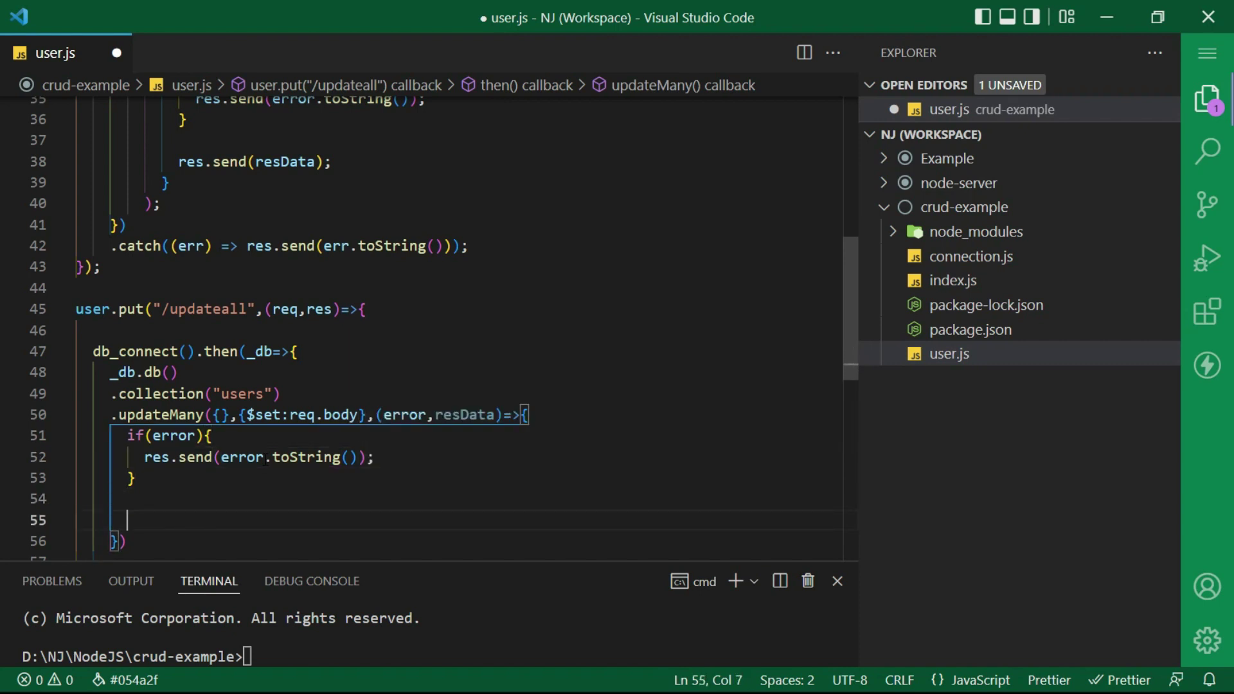
text(res.send)
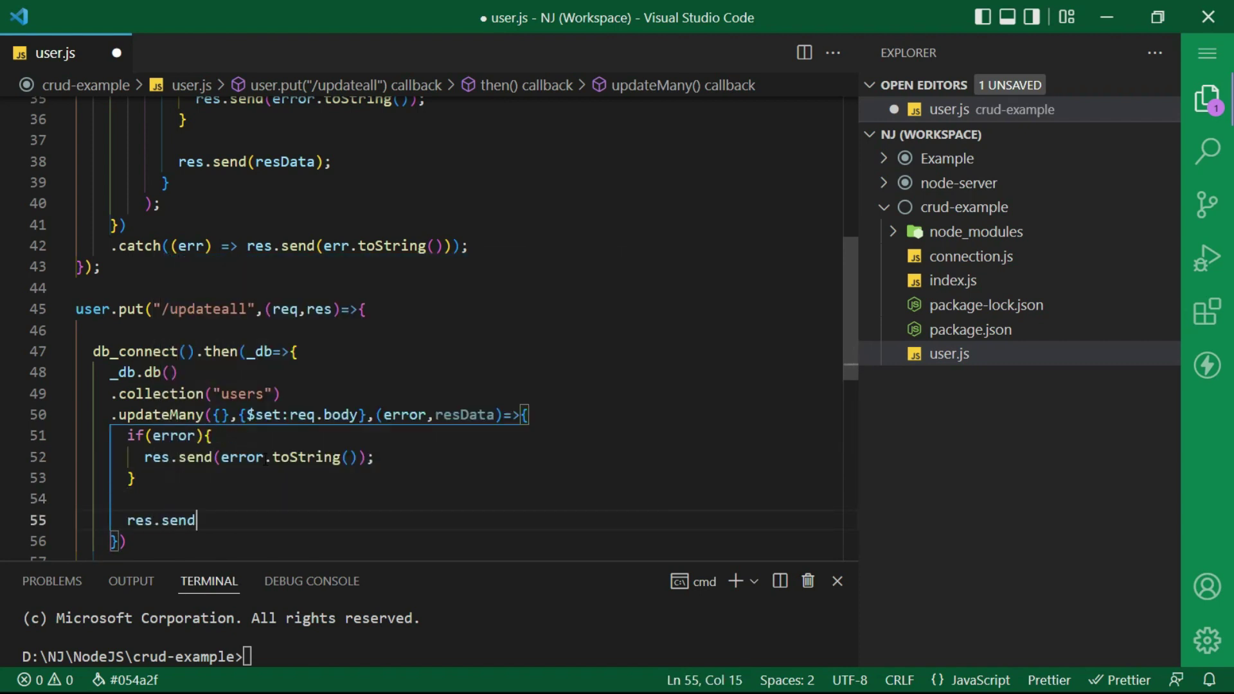
text((res)
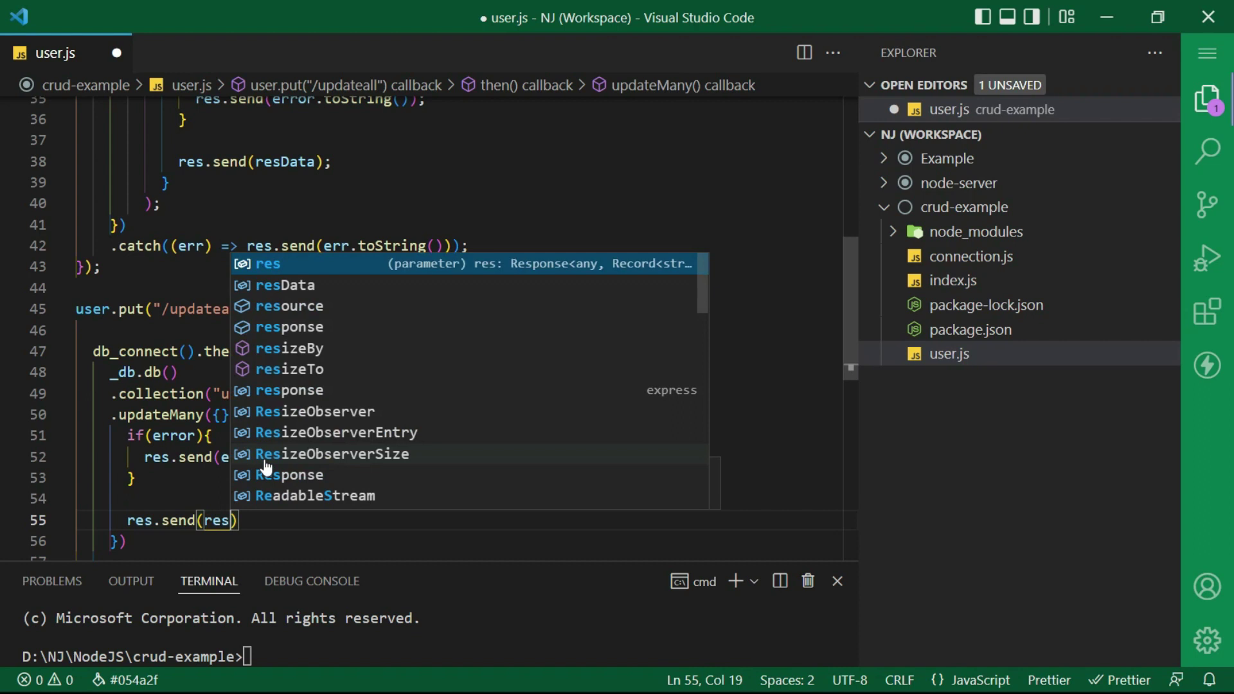
text(Data);)
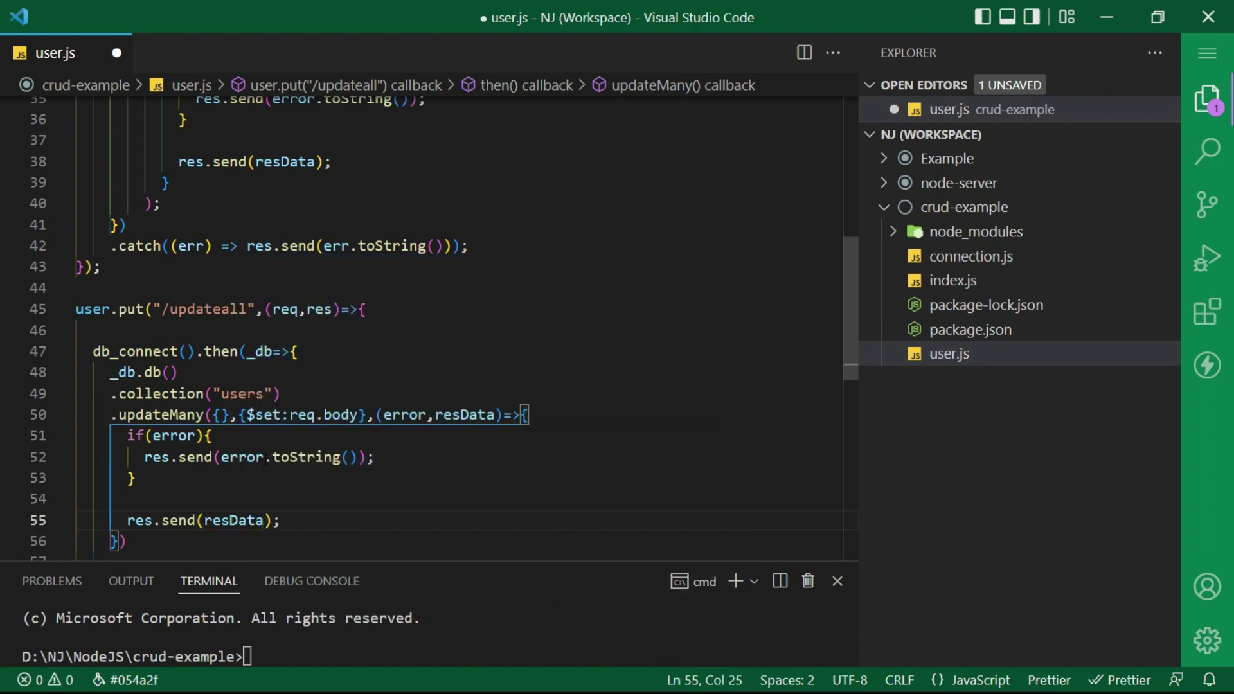
scroll(150, 472, down, 1)
click(151, 471)
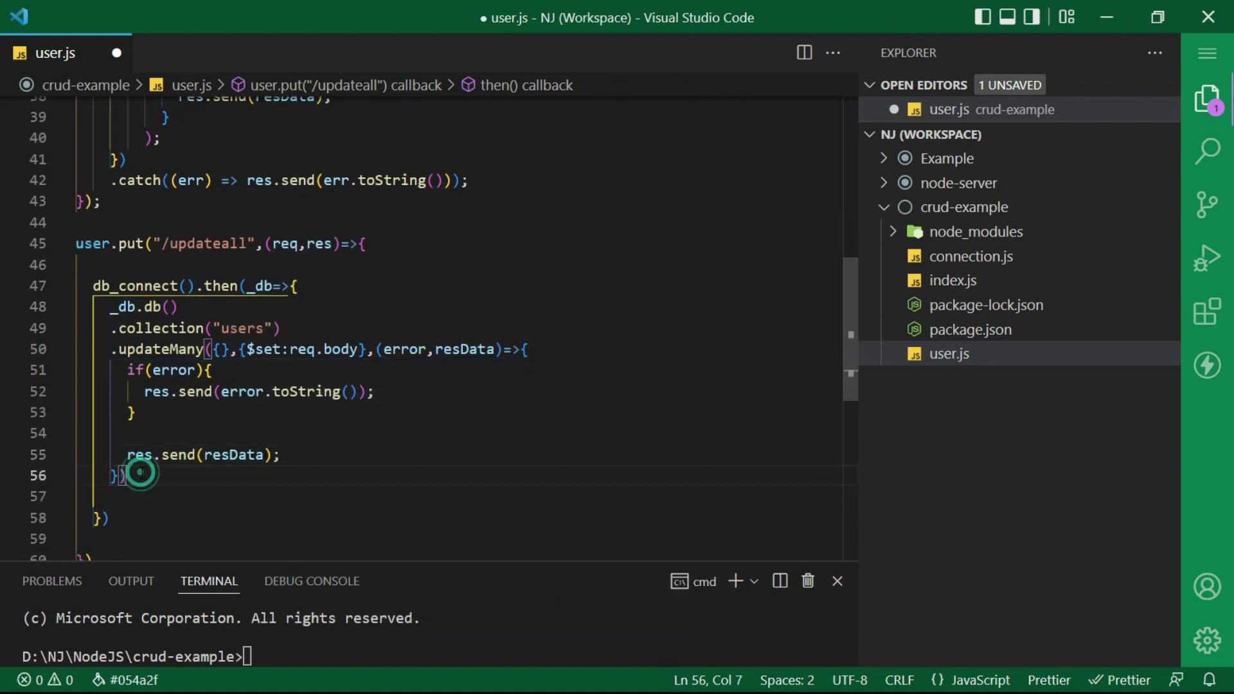
text(.catch()
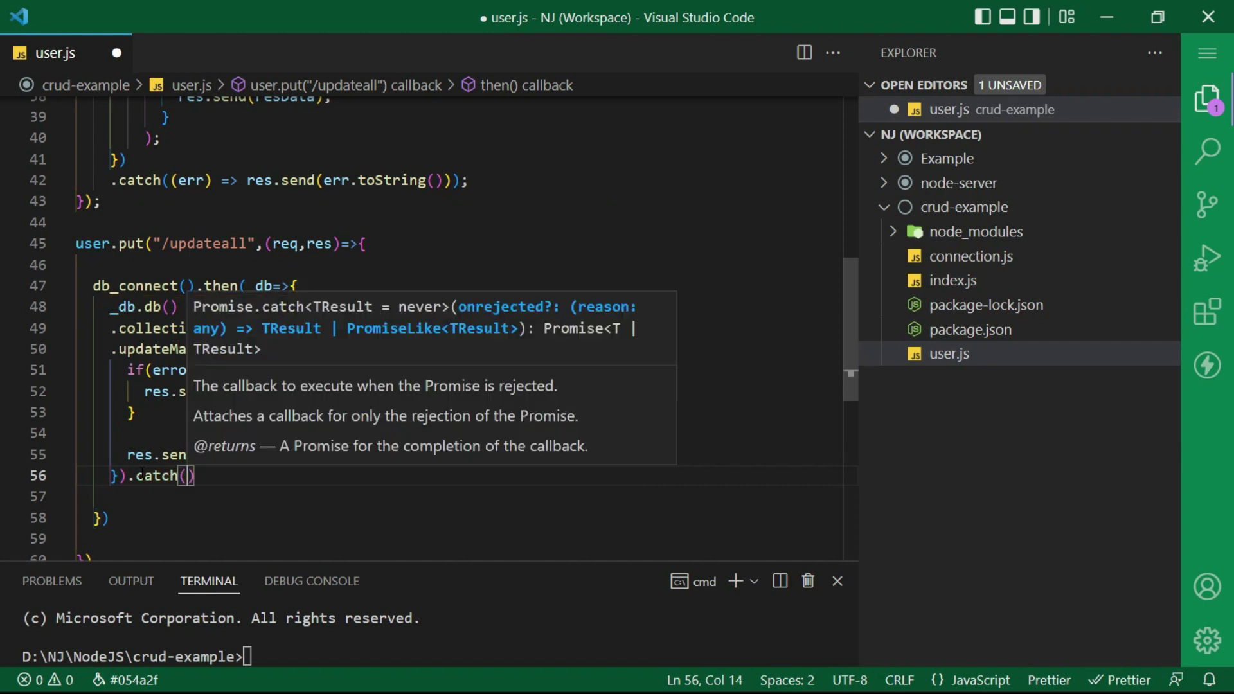
text(err)
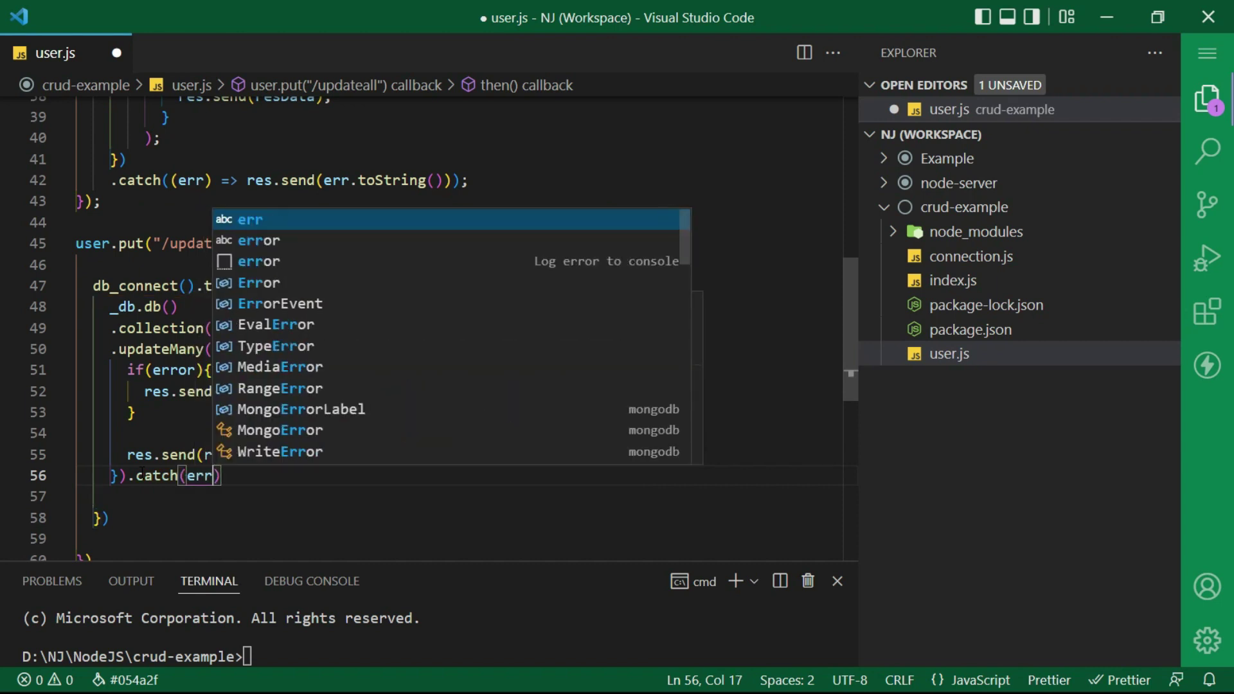
text( => res)
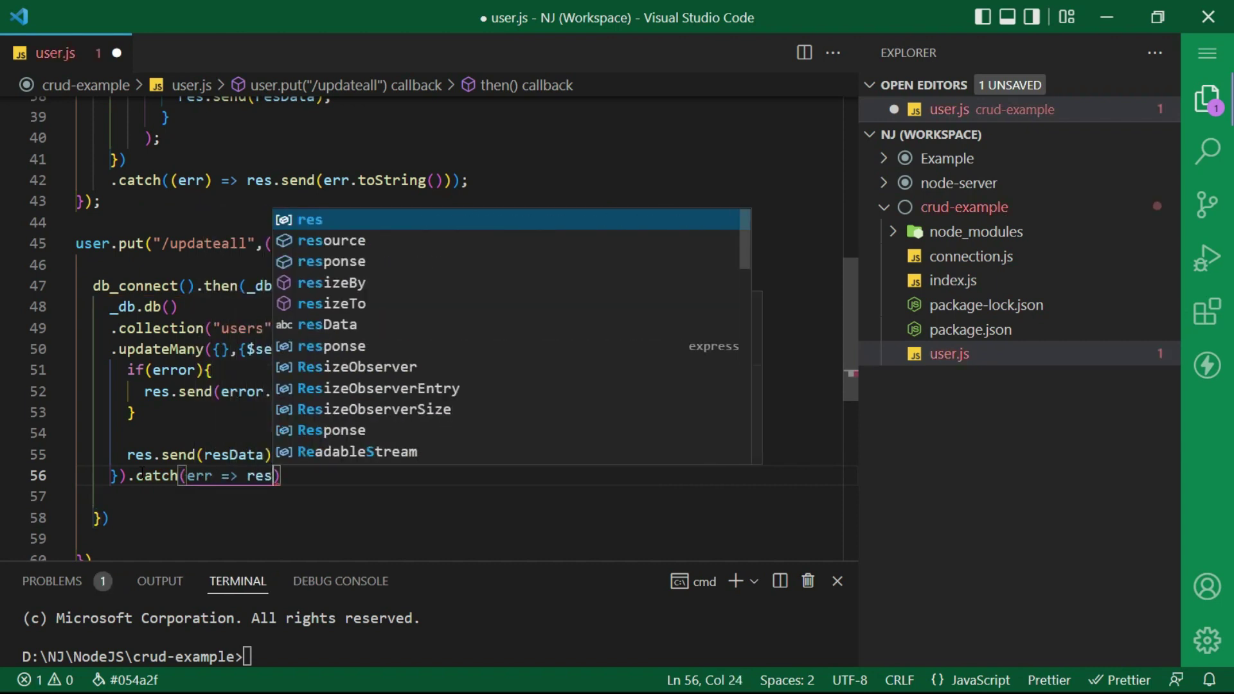
text(.send(err)
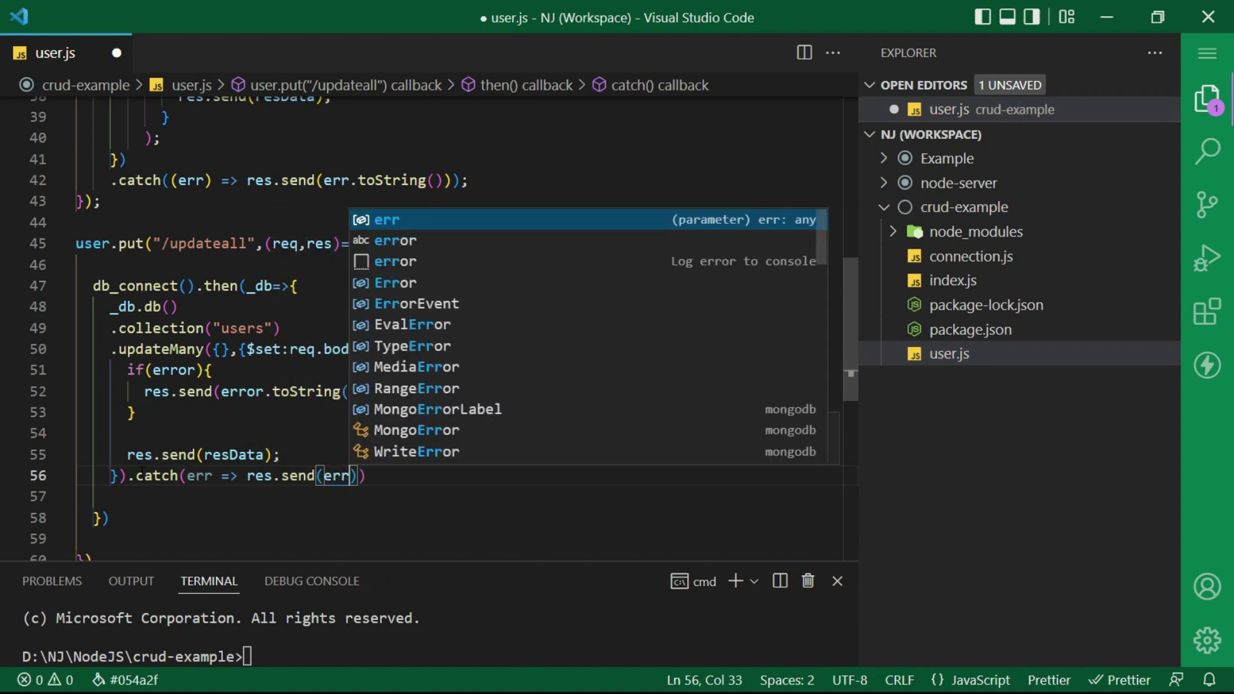
text(.toString()));)
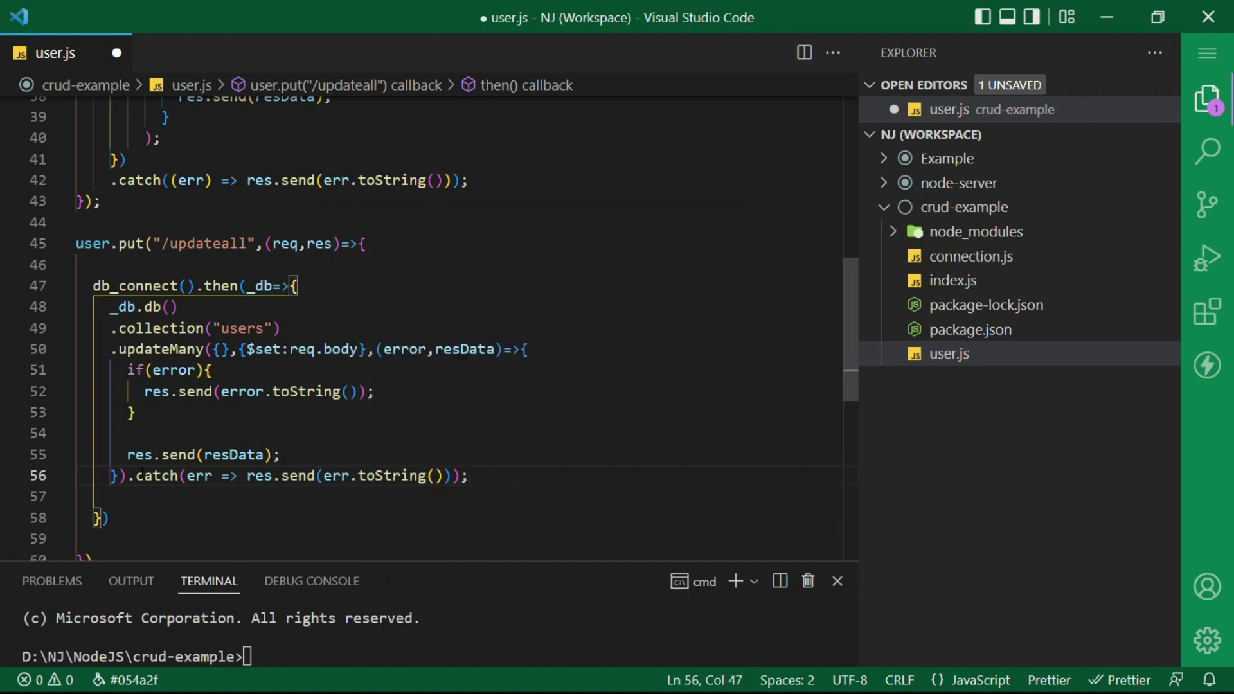
Save user.js and start the server with nodemon index.js.
key(ctrl+s)
click(414, 637)
text(nodemon index.js)
key(Return)
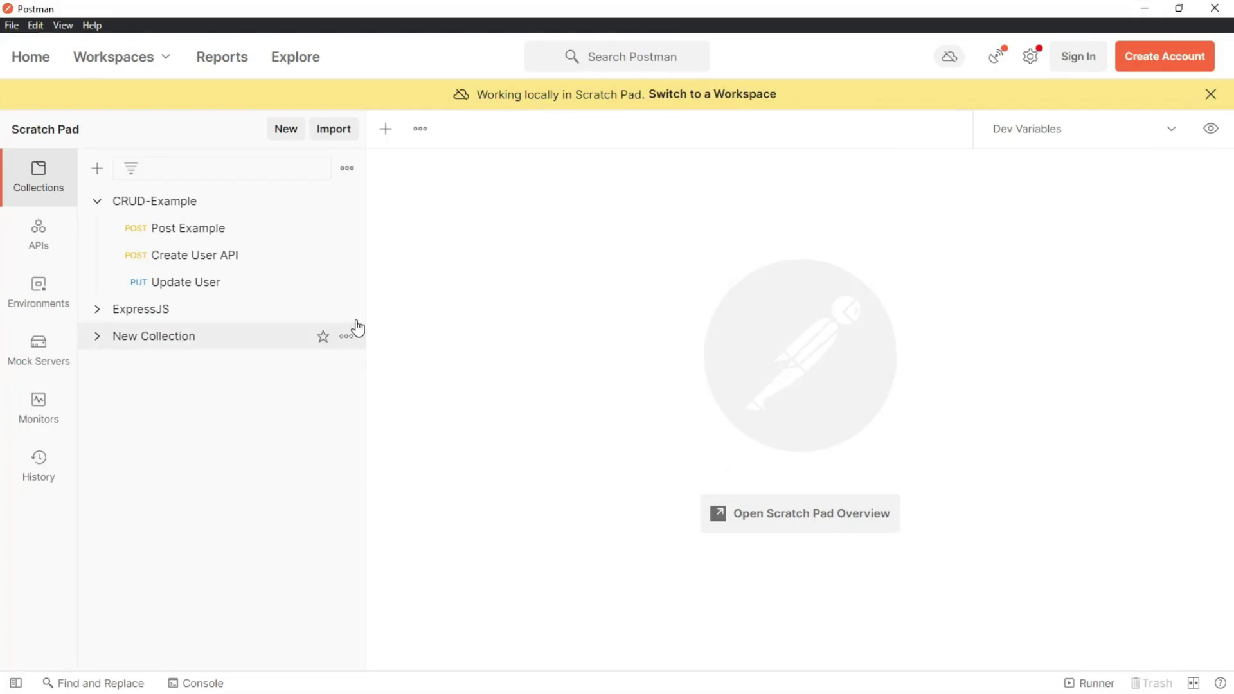
Add an 'Update All users' PUT request in CRUD-Example to {{url}}/user/updateall.
click(346, 200)
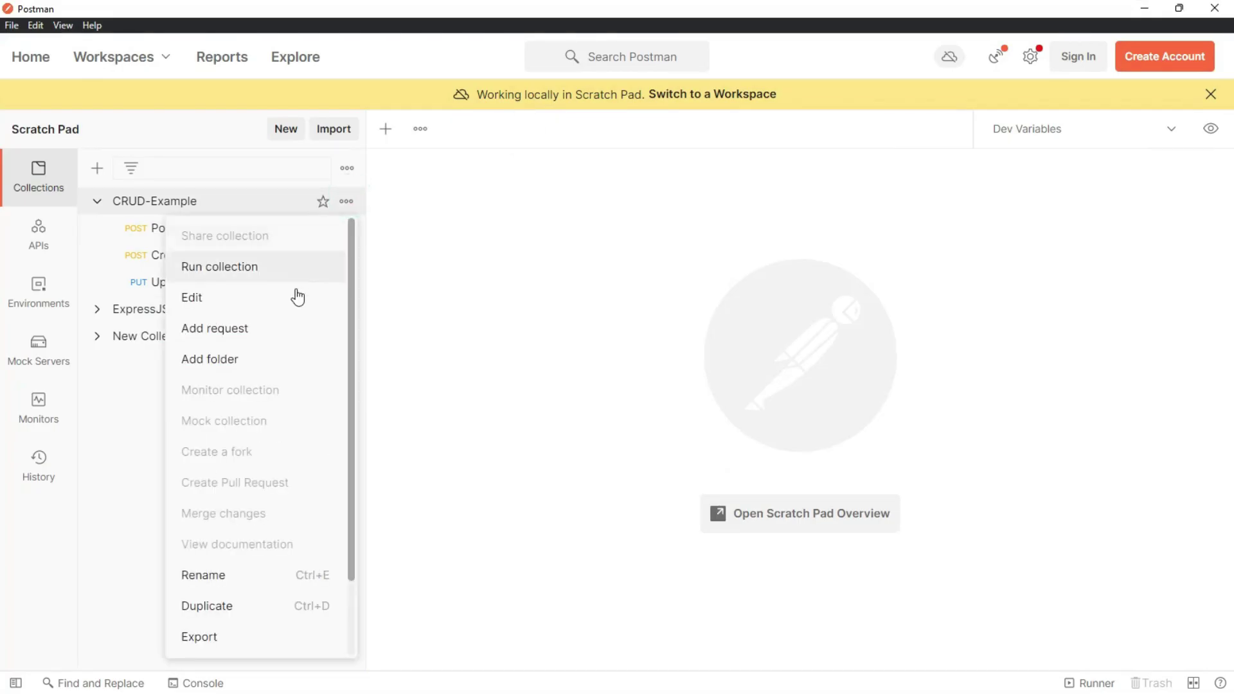
click(295, 331)
text(Up)
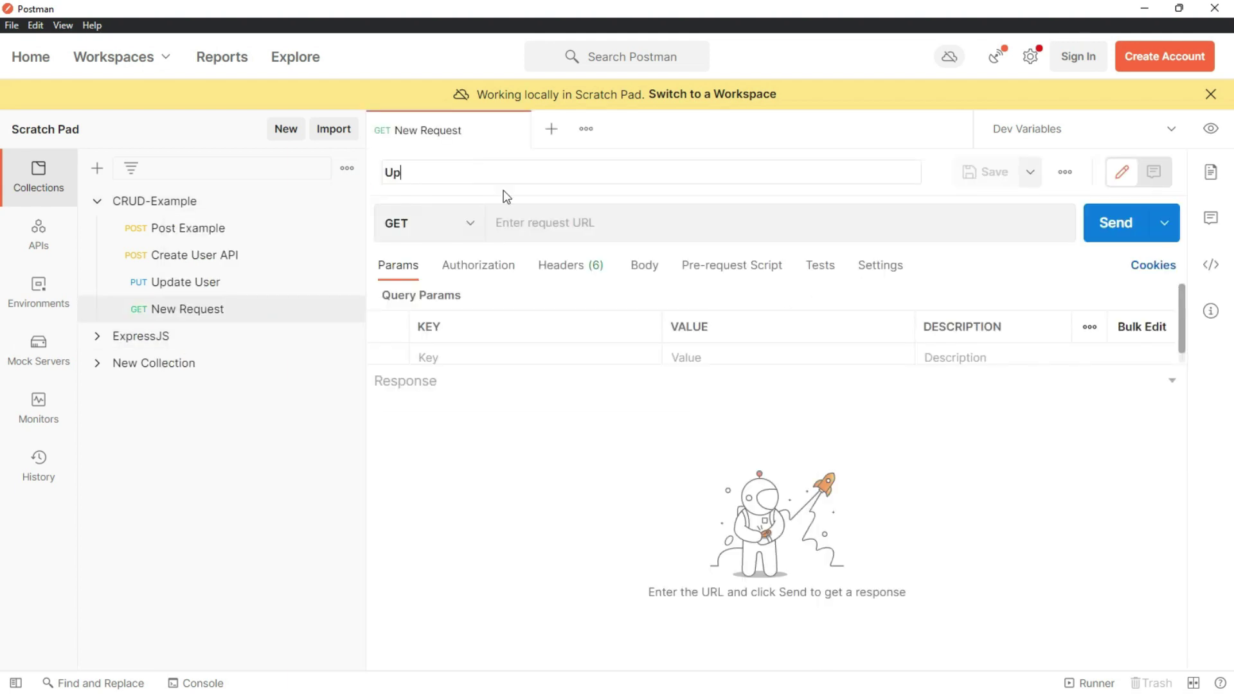
text(date All users)
click(502, 196)
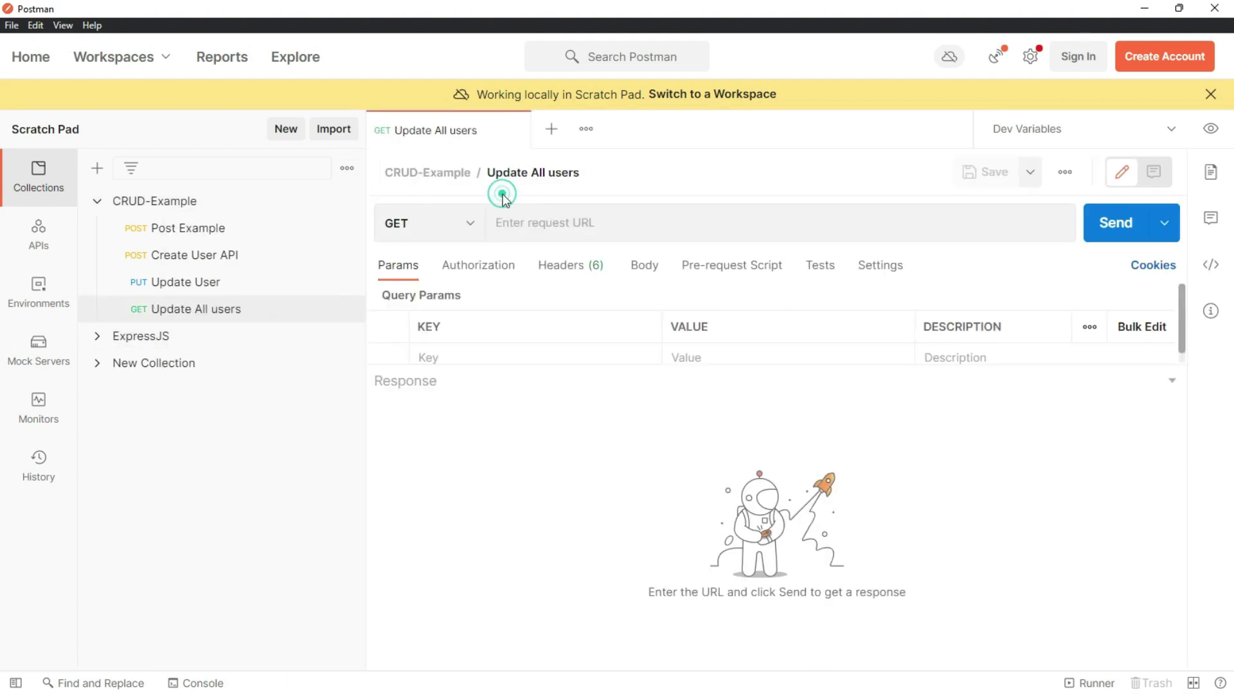
click(462, 232)
click(442, 323)
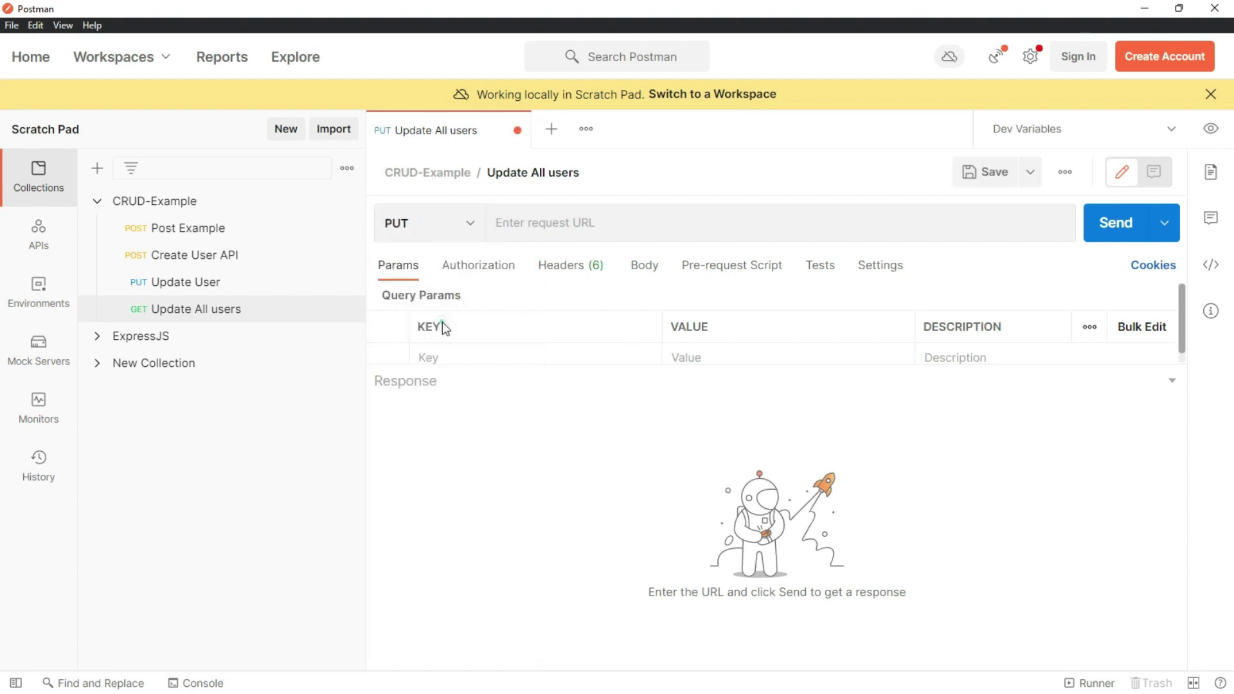
click(546, 230)
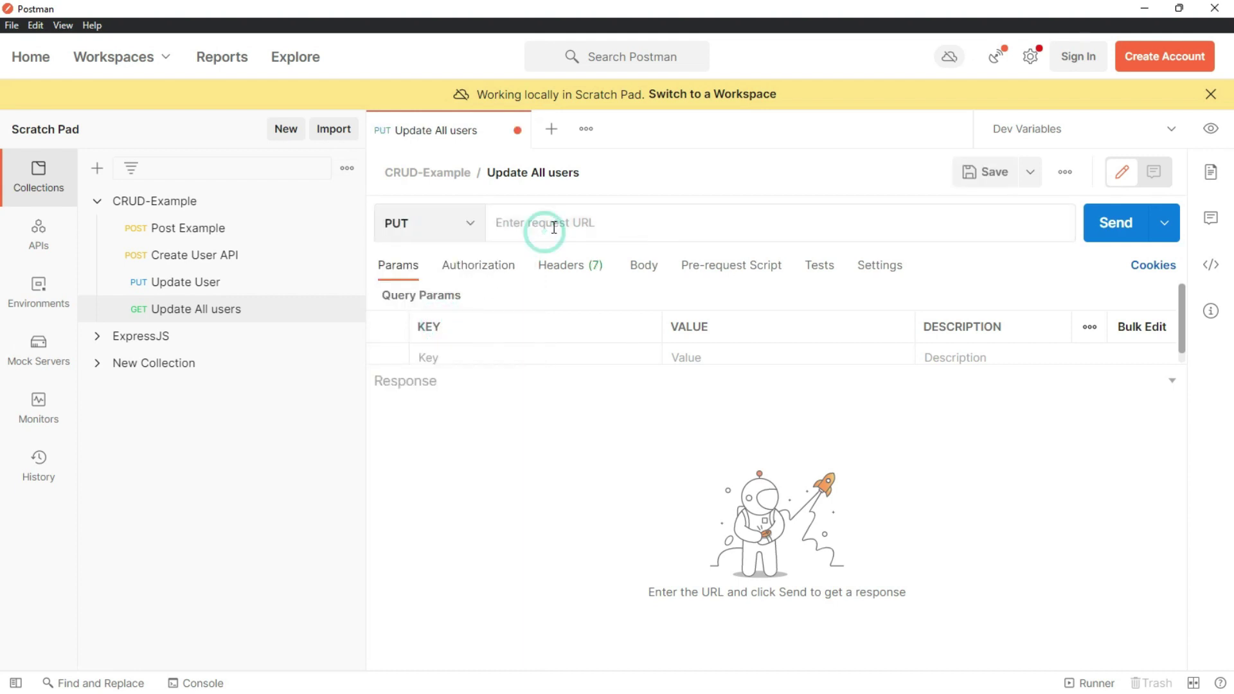
text({{)
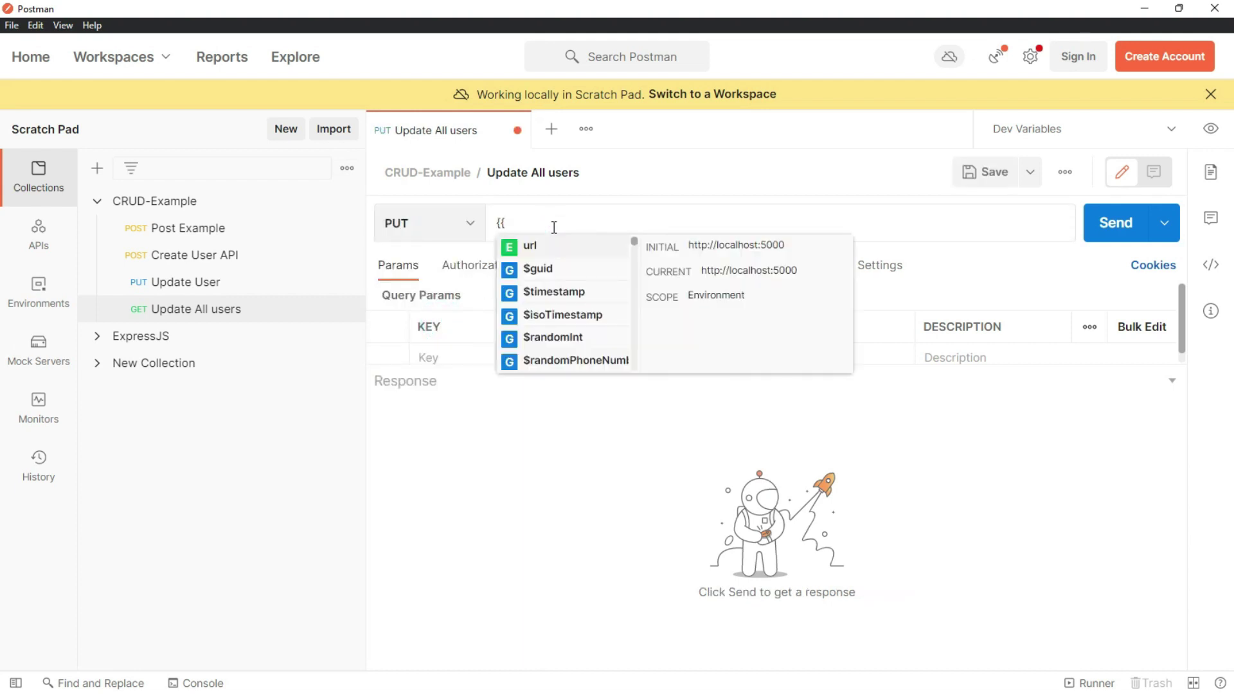
click(560, 246)
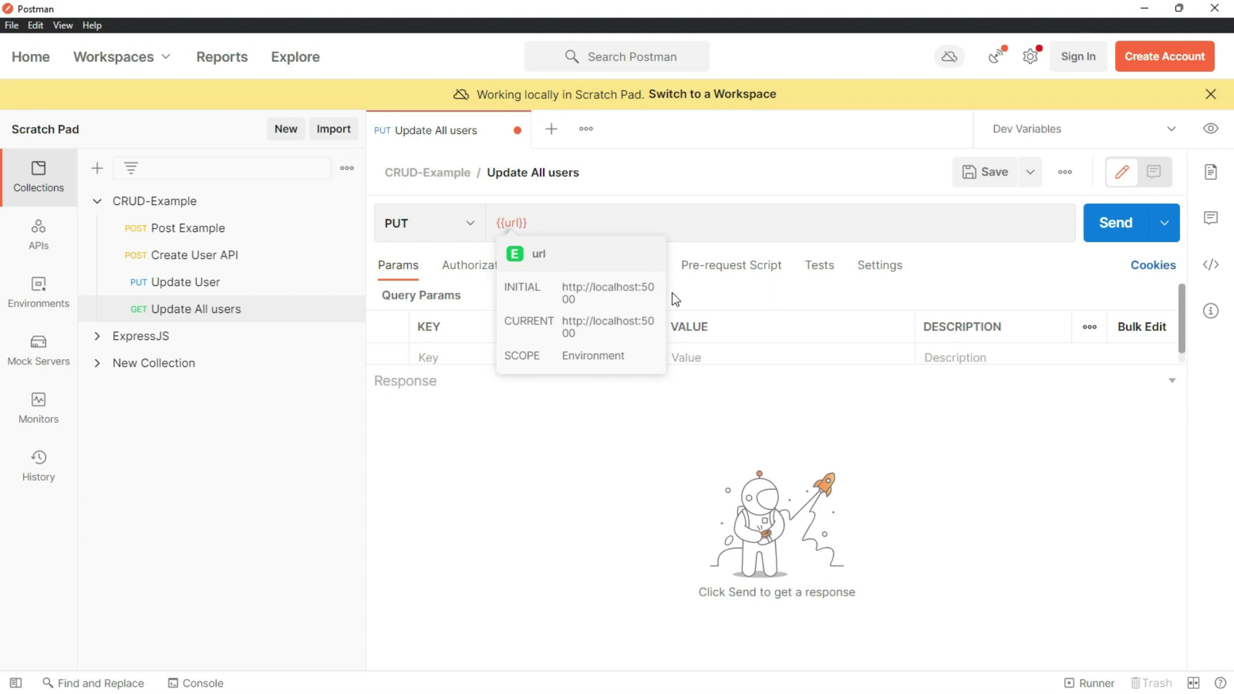
click(592, 220)
text(/)
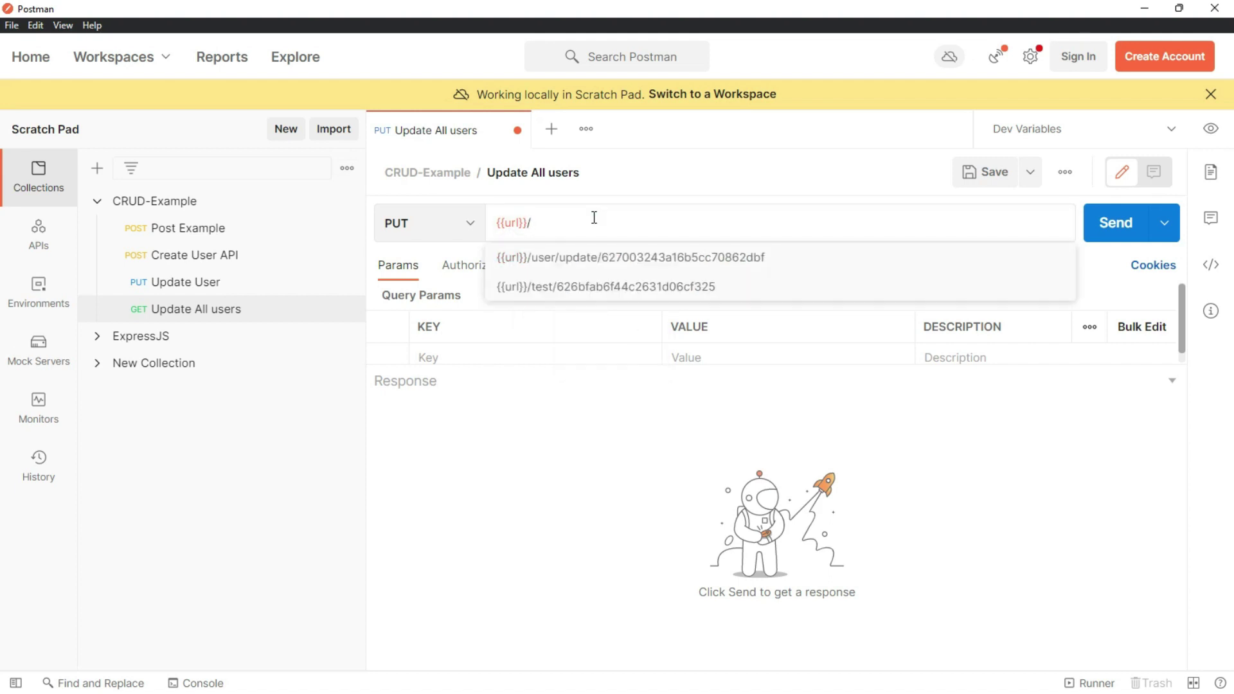
text(user/up)
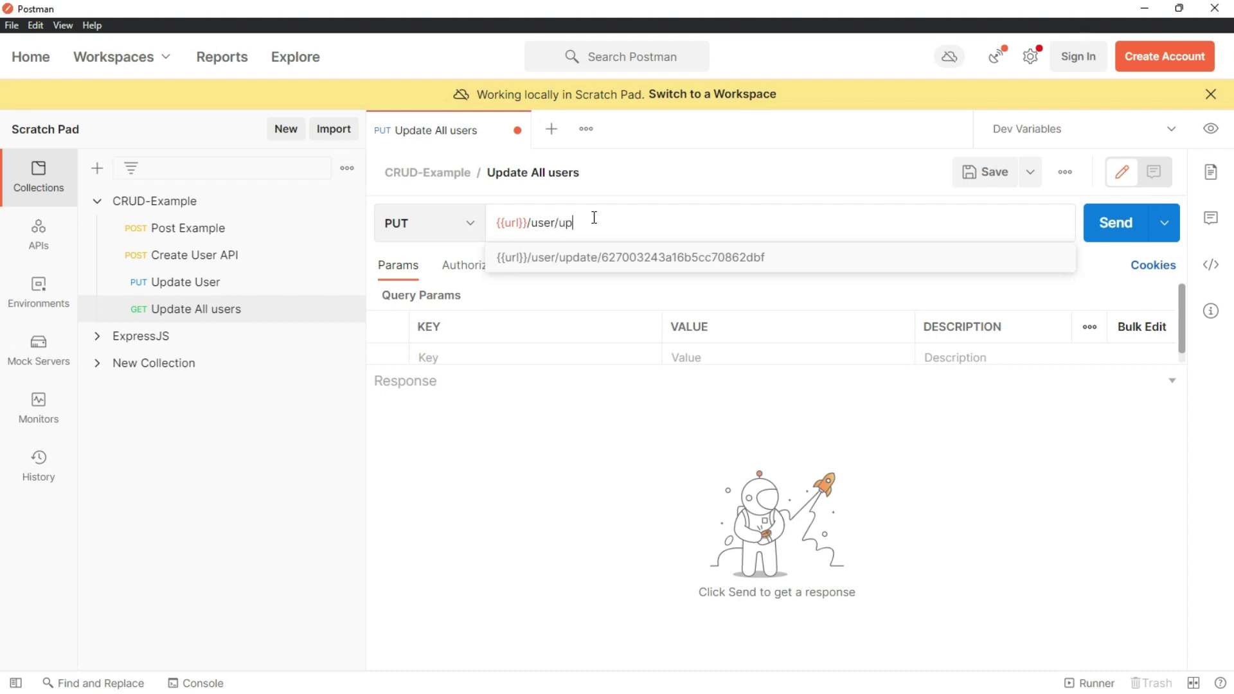
text(dateall)
Give the request a raw JSON body setting verified_user to true.
click(644, 266)
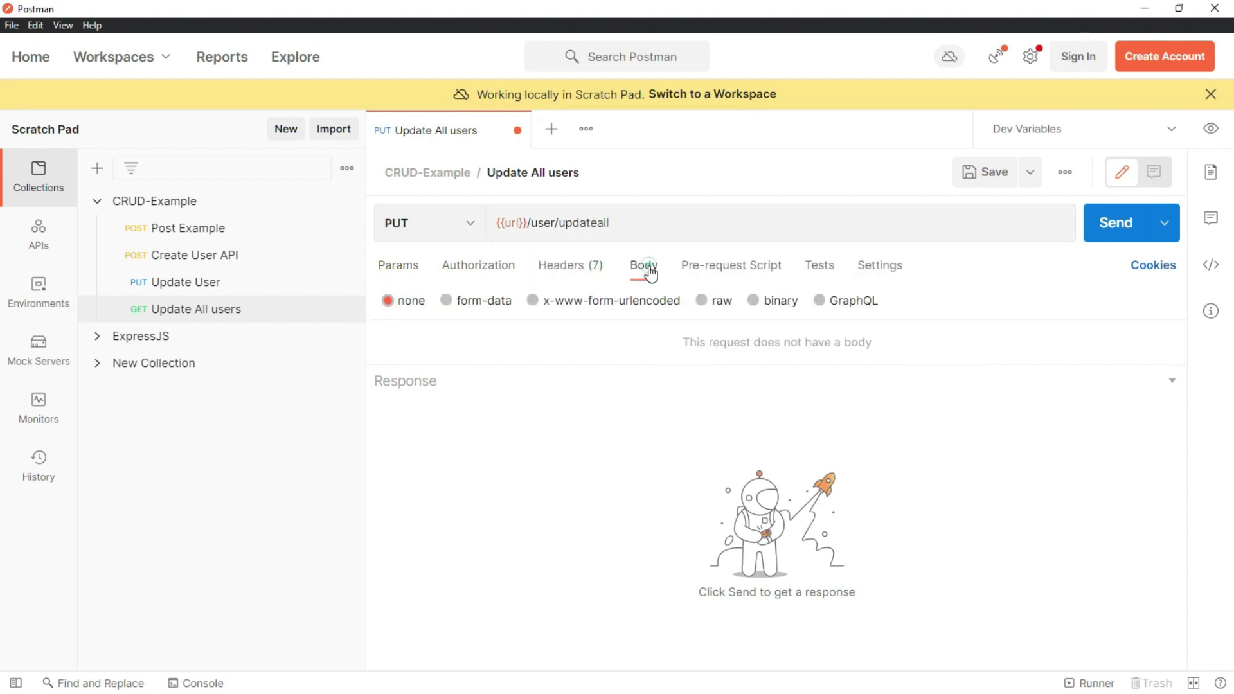
click(702, 300)
click(911, 300)
click(927, 399)
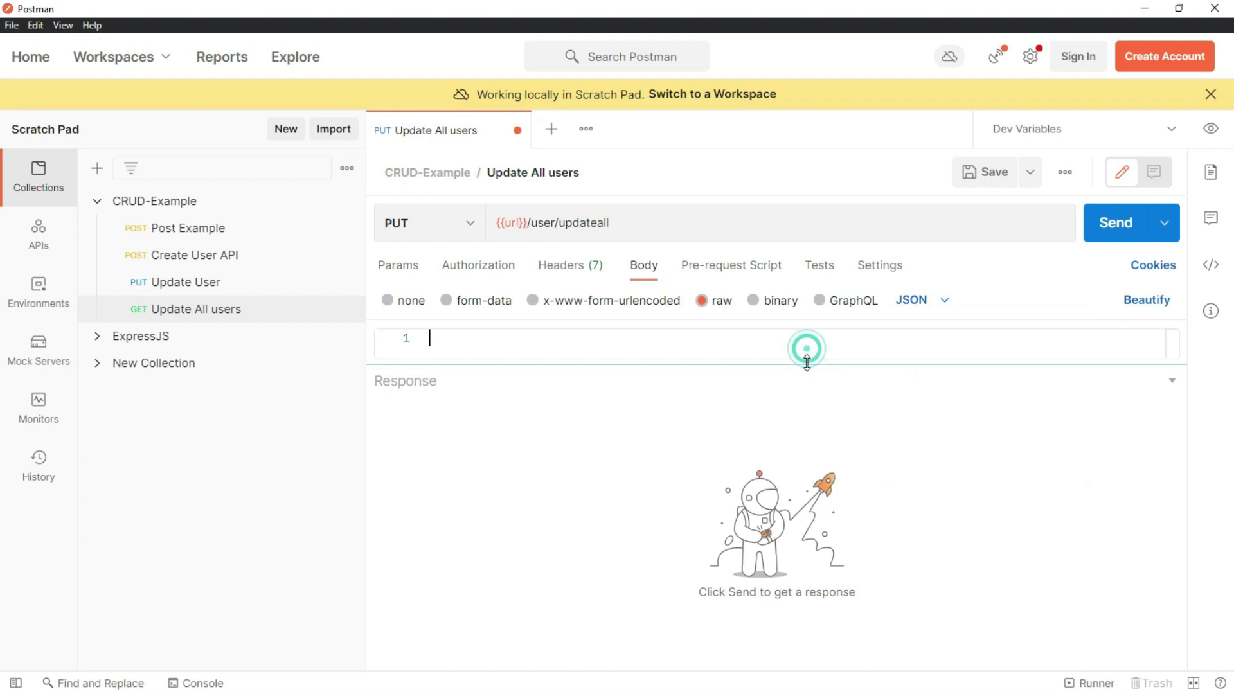
drag(807, 350, 807, 463)
click(730, 370)
text({)
key(Return)
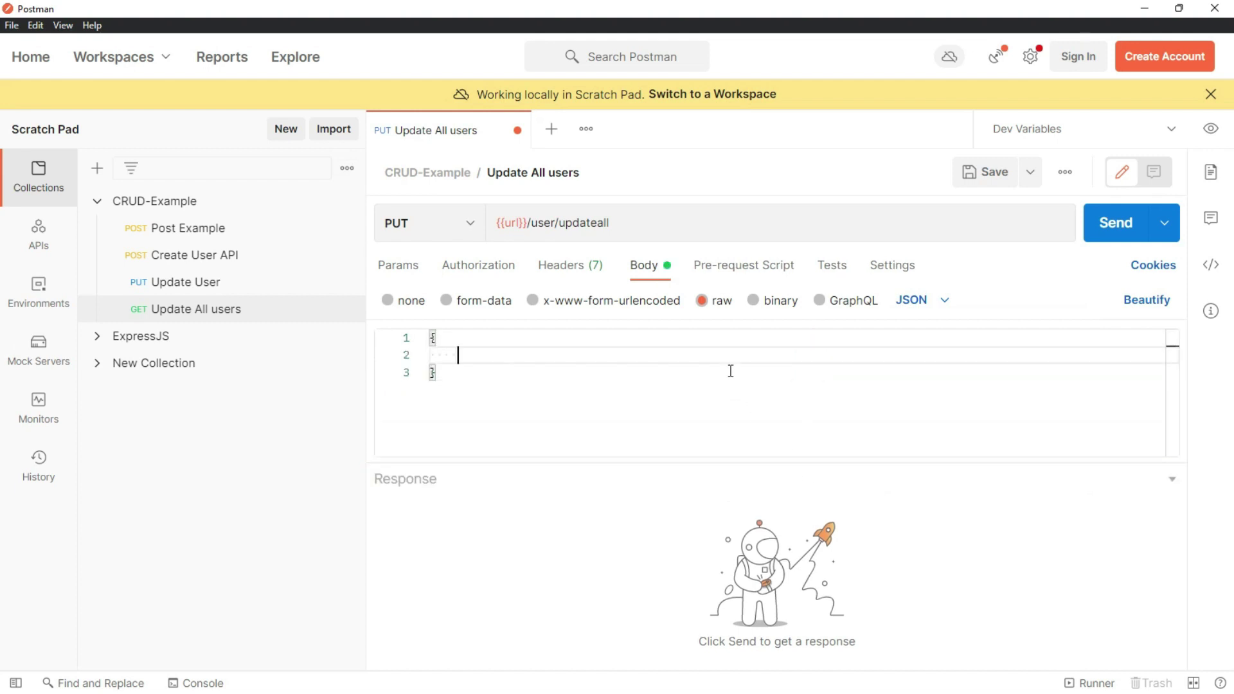
text("verified_user":)
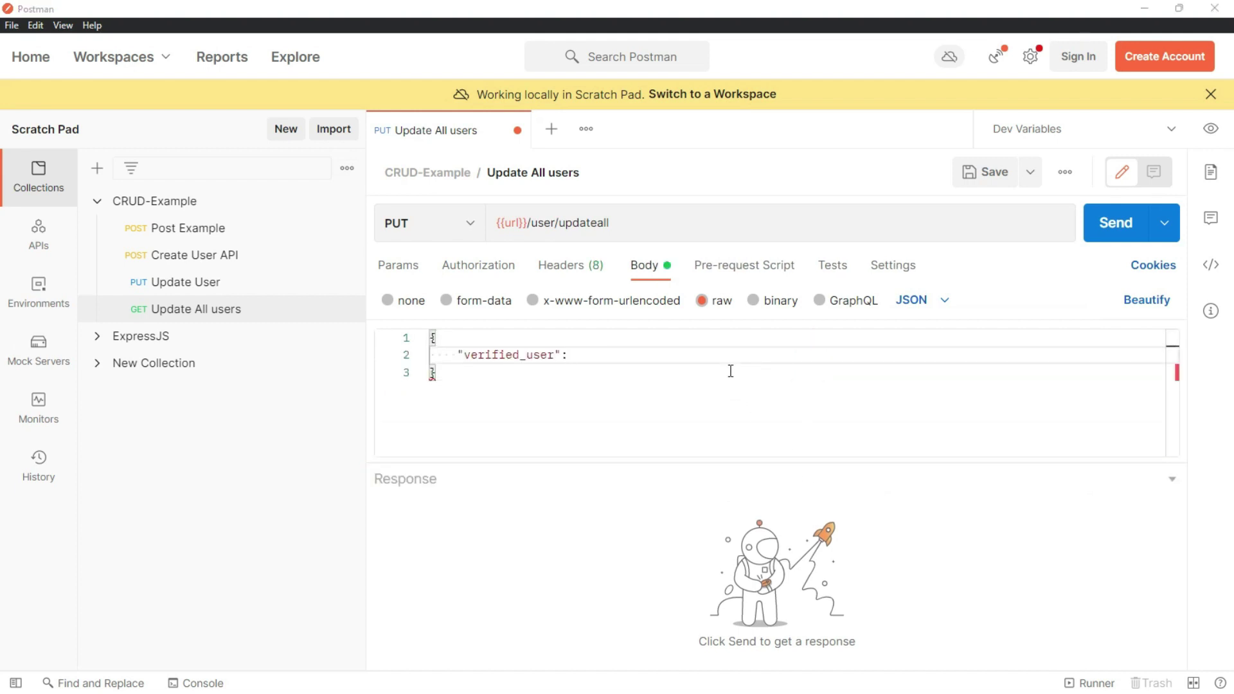
text(true)
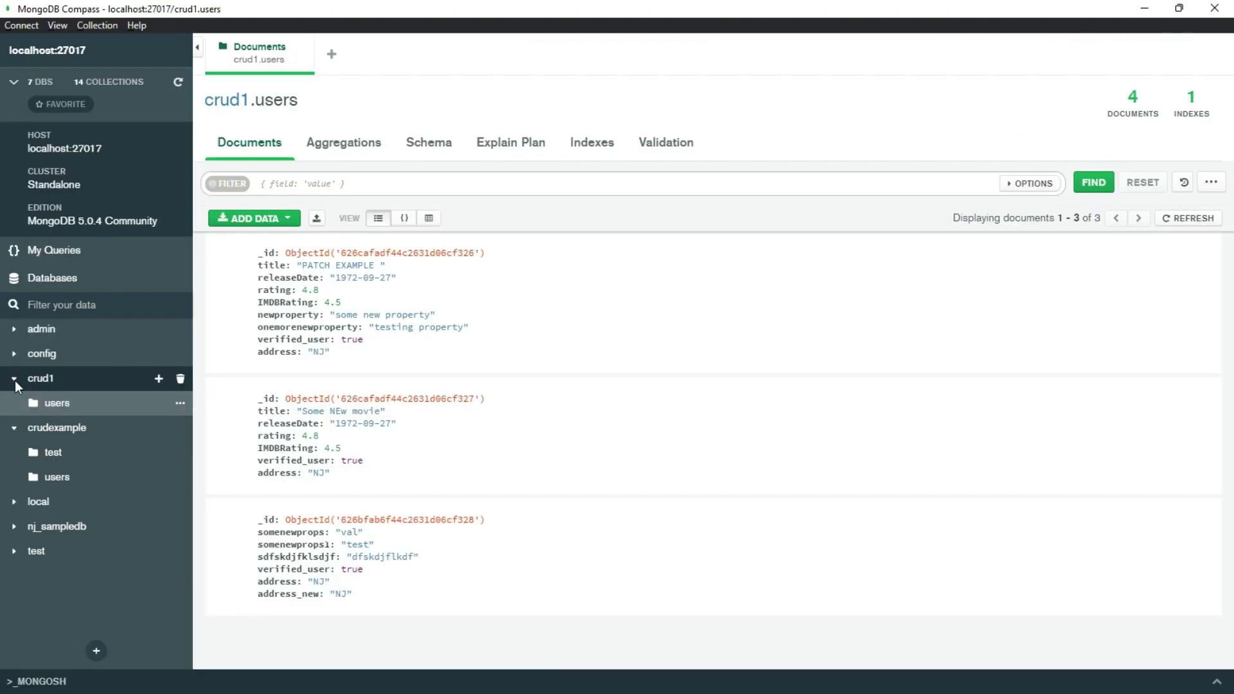
Open crudexample's users collection and refresh it to show the four user documents.
click(14, 403)
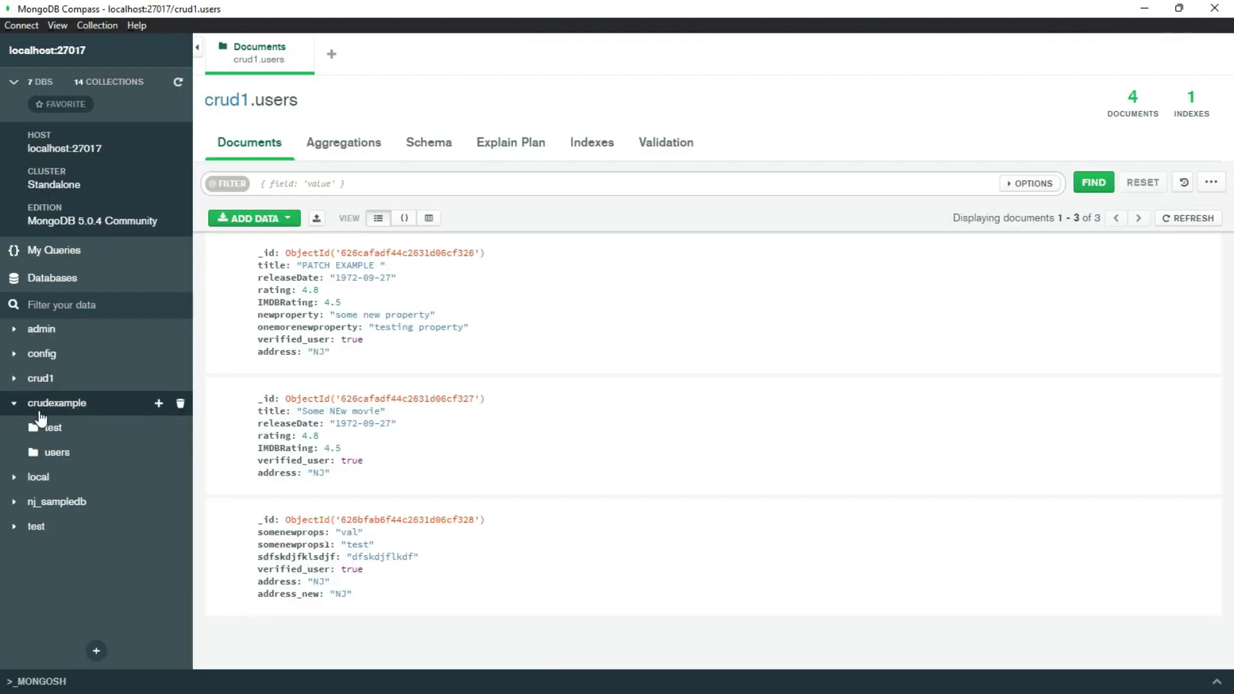
click(56, 453)
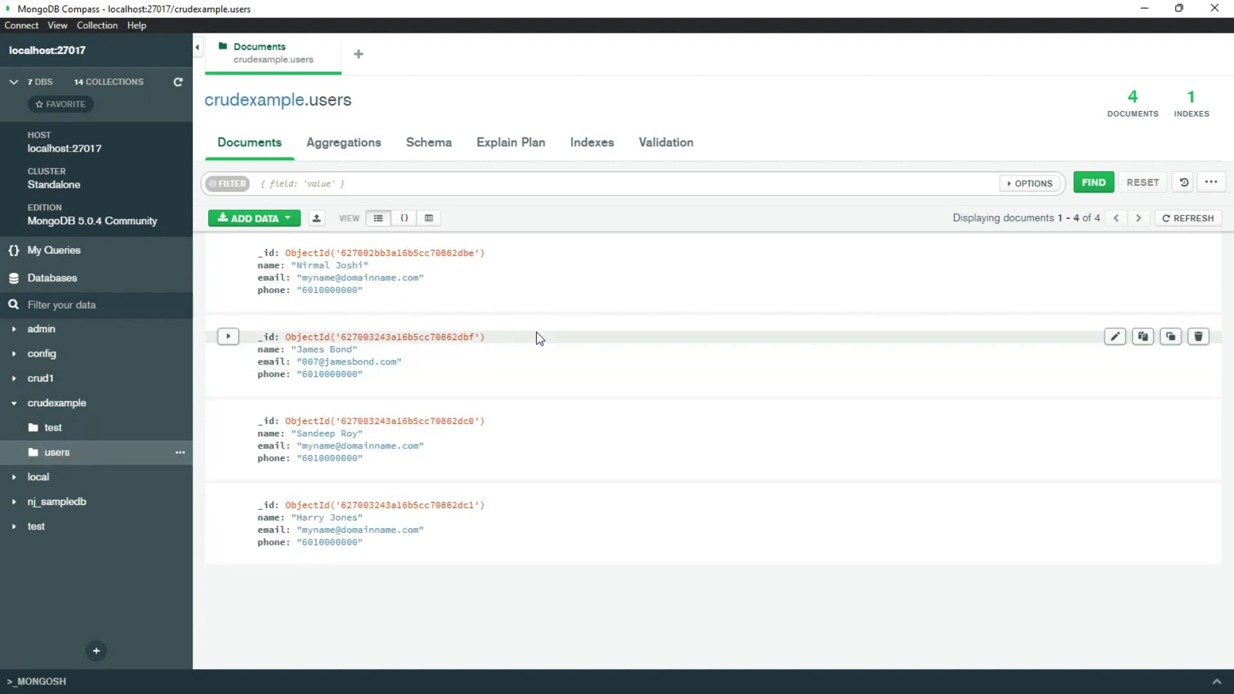
click(1174, 221)
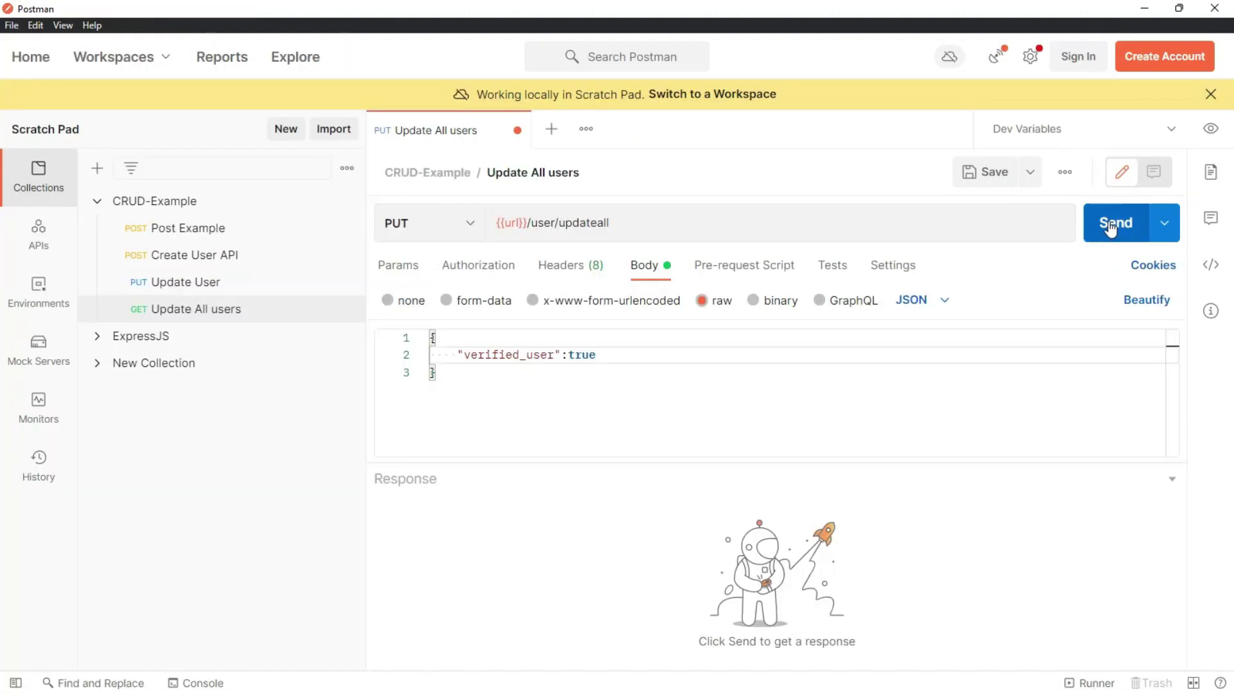
Send the PUT request, confirm matchedCount and modifiedCount are 4, and refresh Compass.
click(1111, 228)
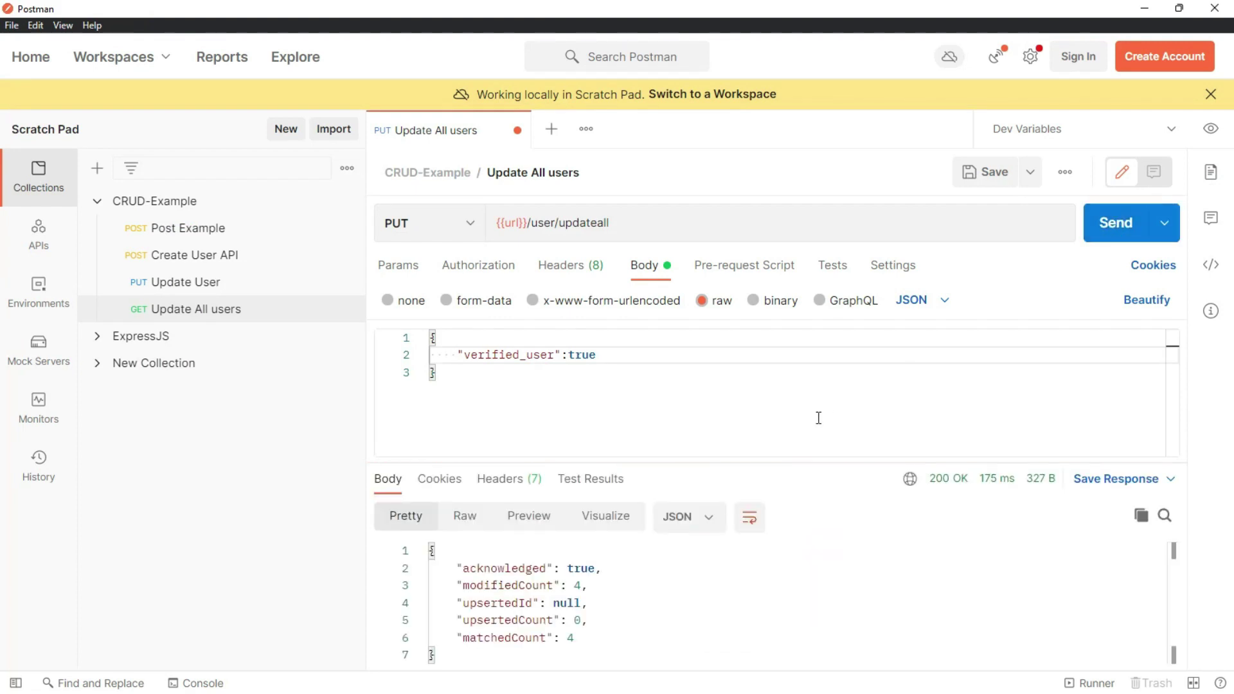
drag(794, 460, 799, 410)
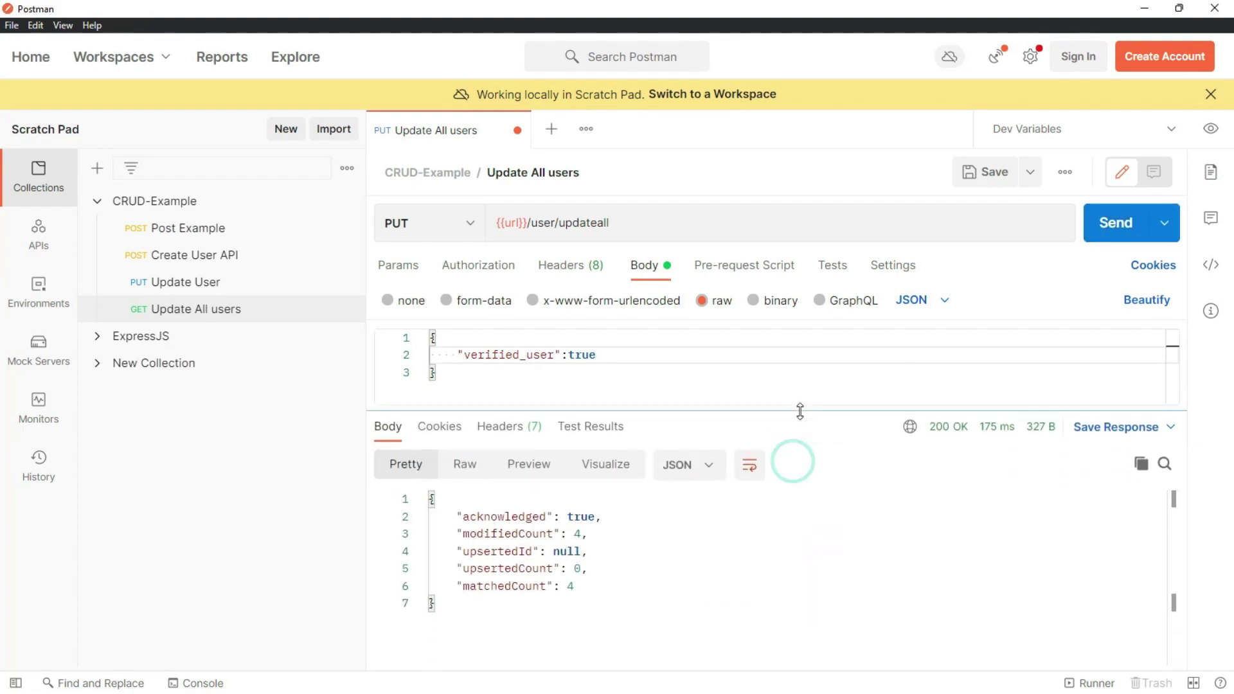
drag(457, 537, 590, 533)
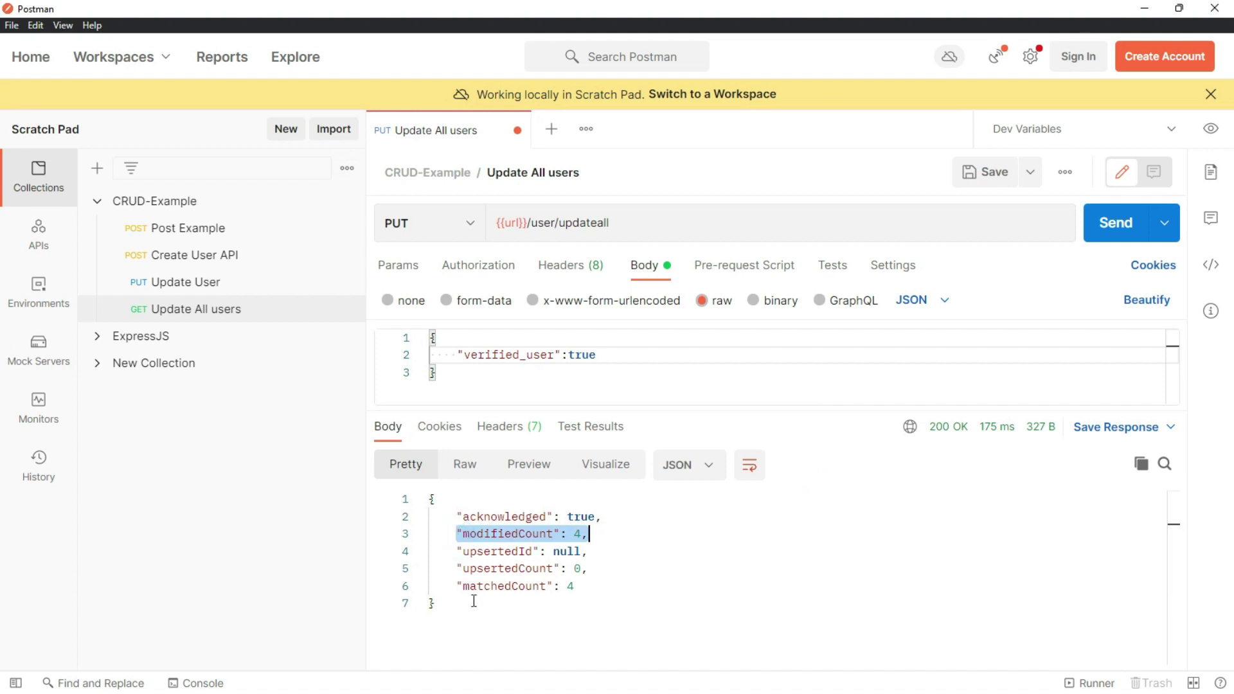
drag(458, 586, 590, 584)
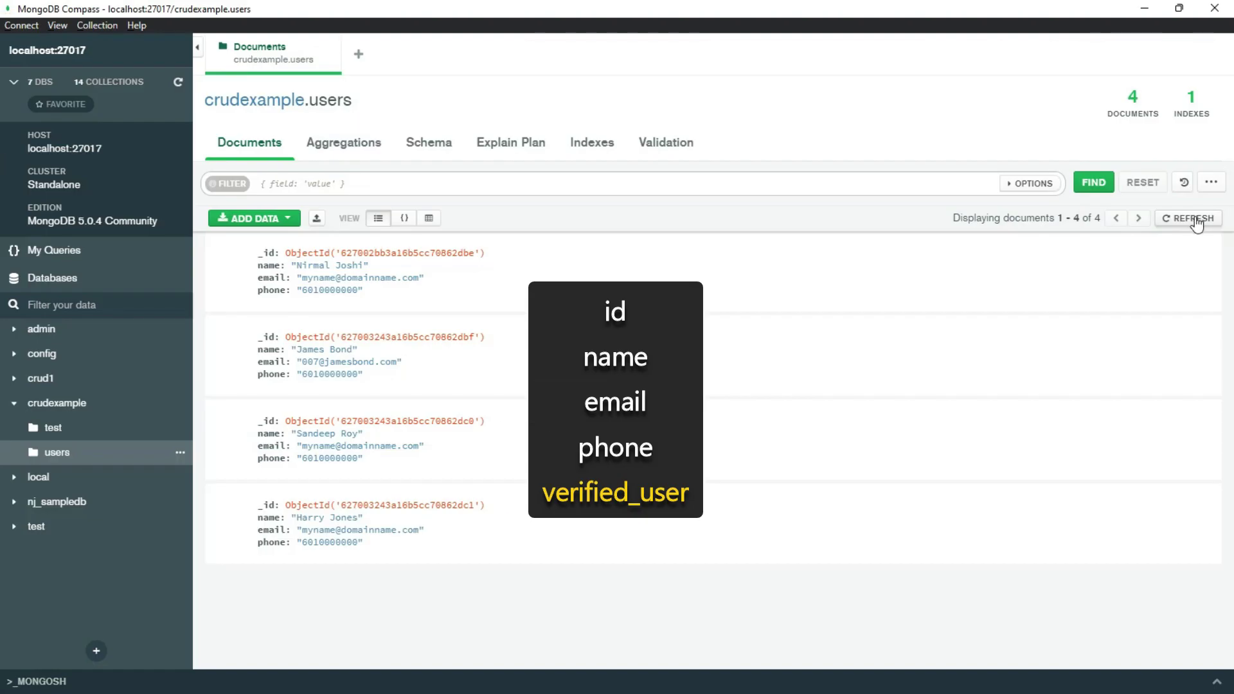
click(1191, 220)
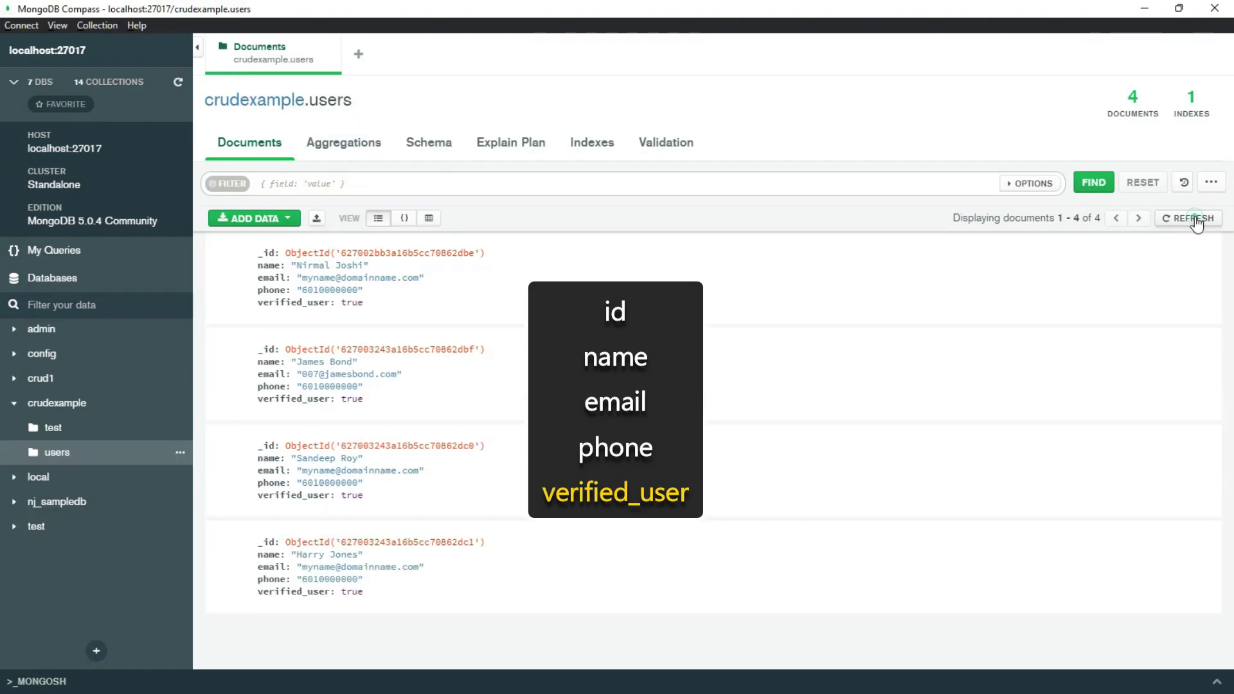
mouse_move(713, 278)
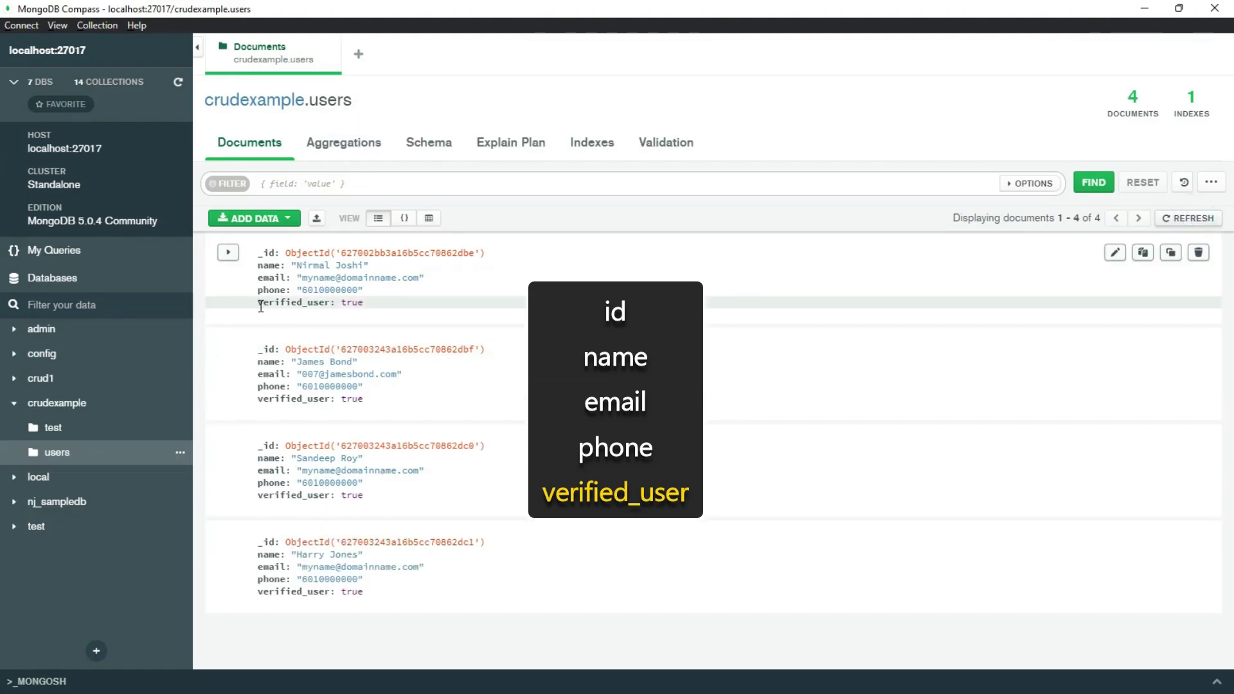
Check that the user documents now show verified_user: true.
drag(259, 304, 372, 305)
drag(259, 399, 377, 399)
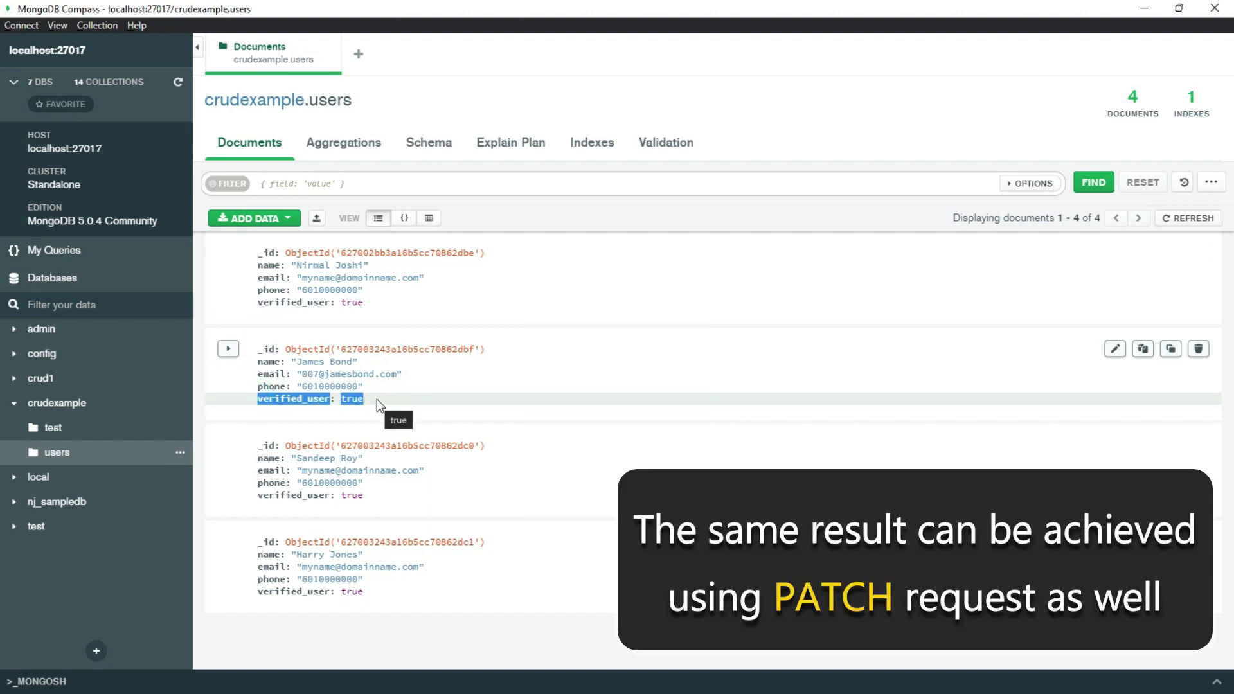
click(259, 497)
drag(260, 497, 412, 517)
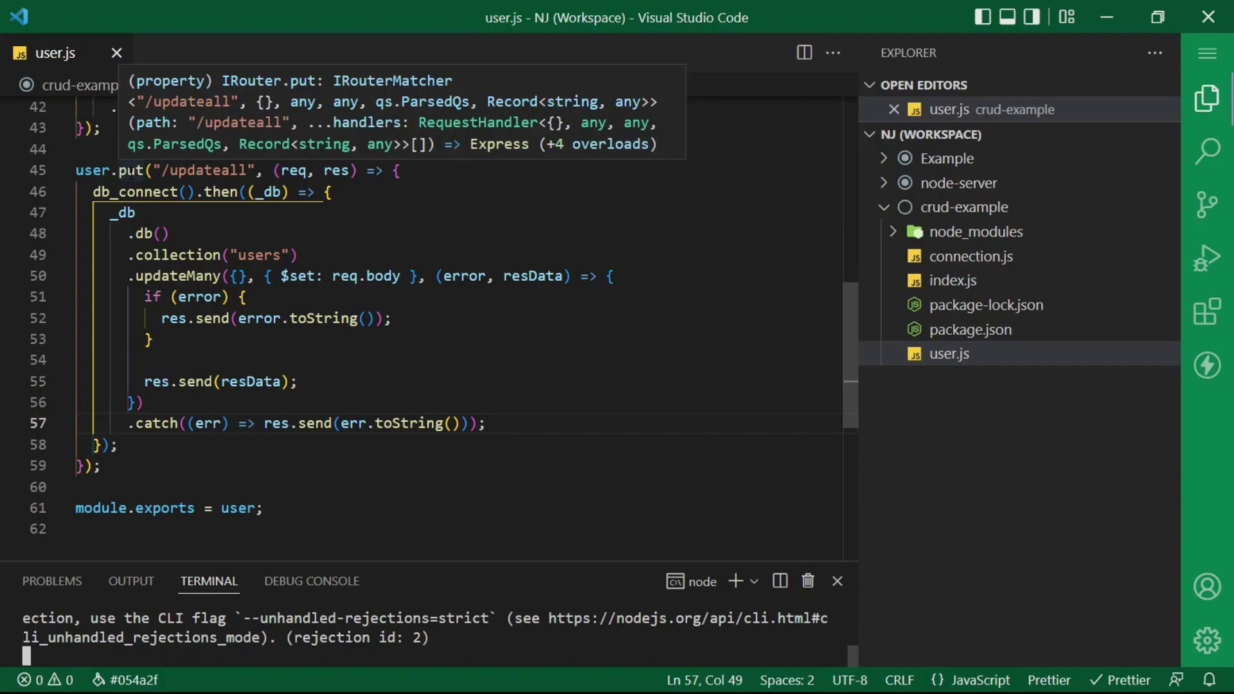
Change the /updateall route on line 45 from put to patch and save.
click(128, 171)
double_click(129, 171)
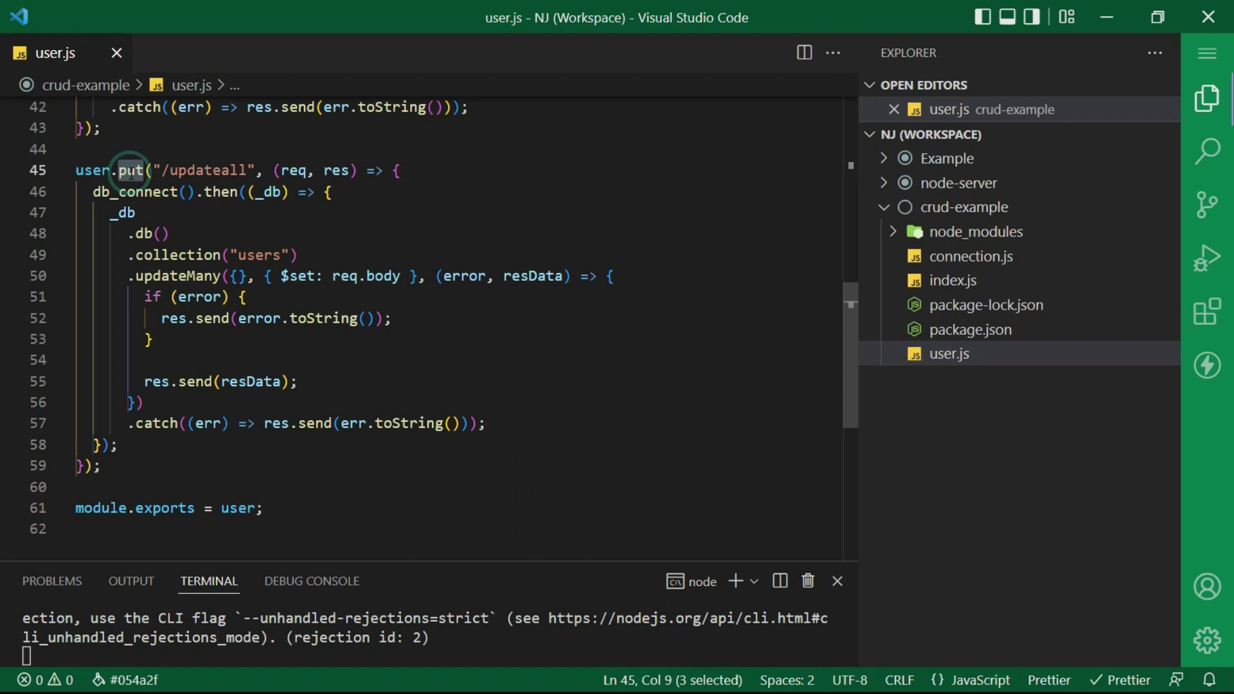
text(patch)
key(ctrl+s)
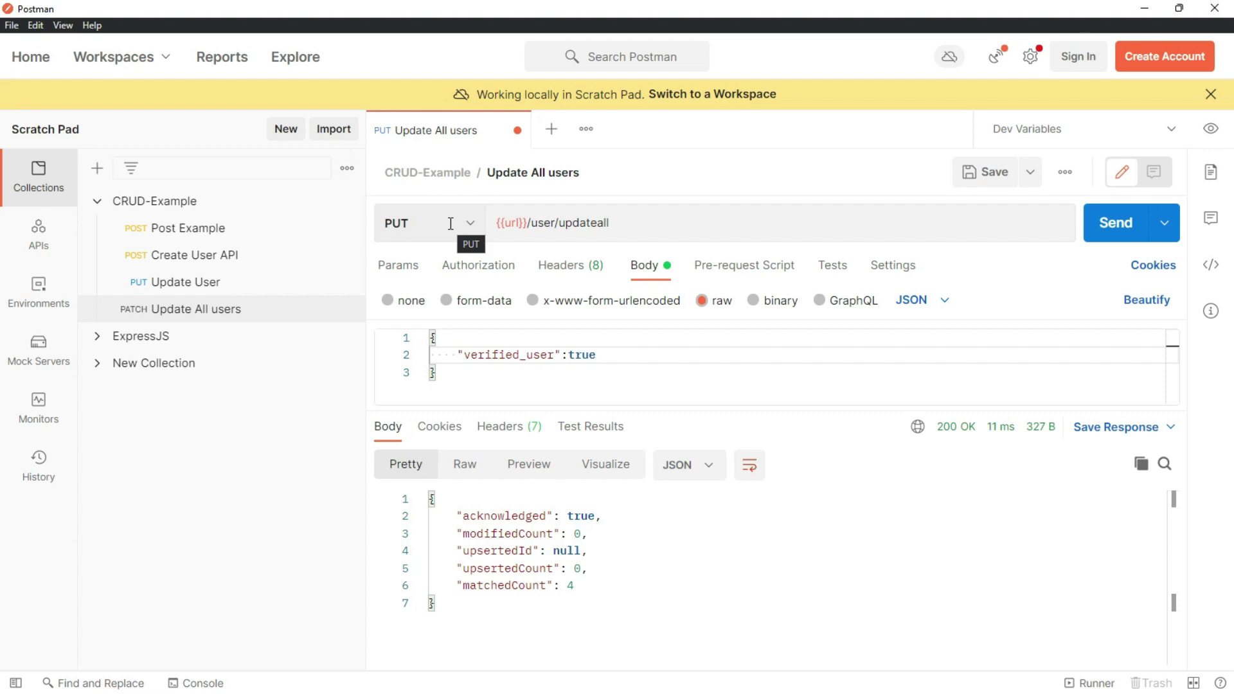
Switch the request to PATCH with verified_user false and save it.
click(451, 223)
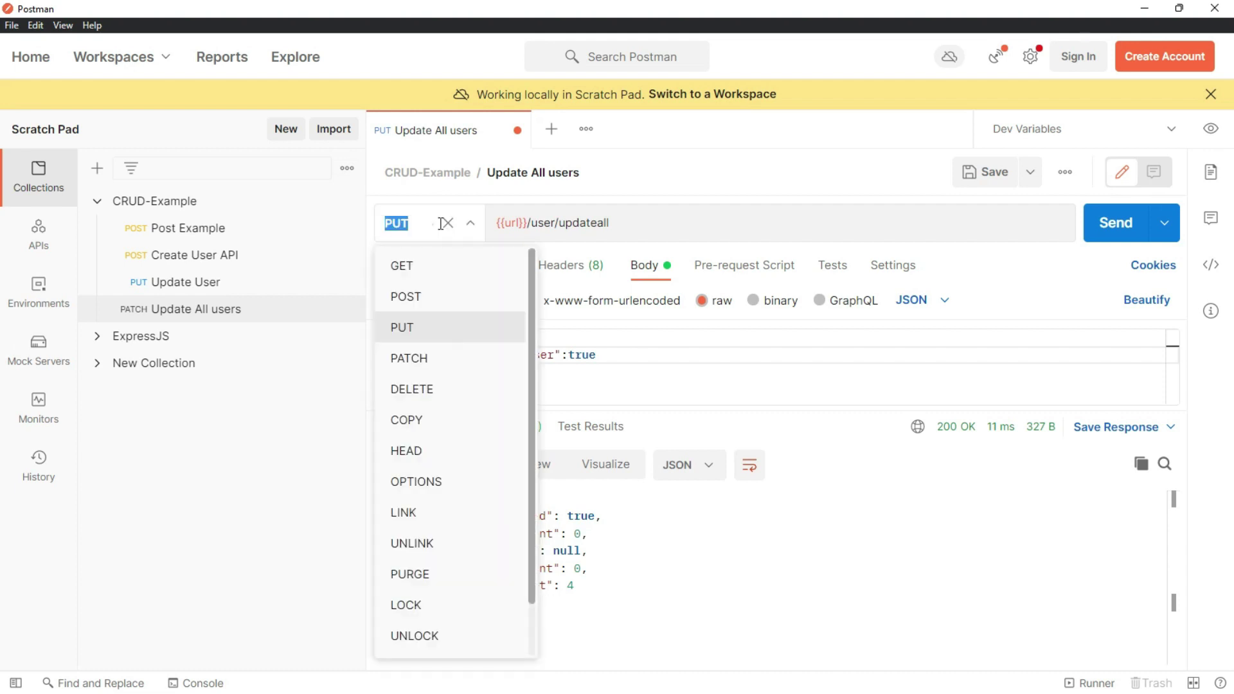
click(416, 363)
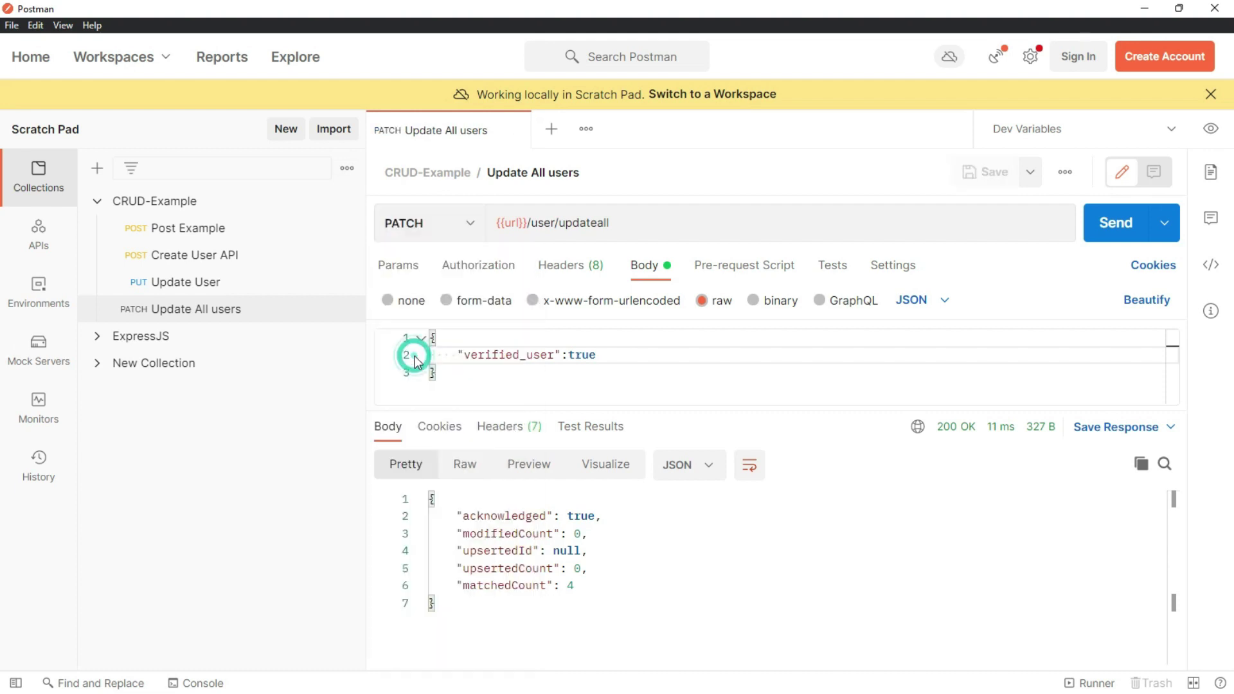
double_click(583, 356)
text(false)
key(ctrl+s)
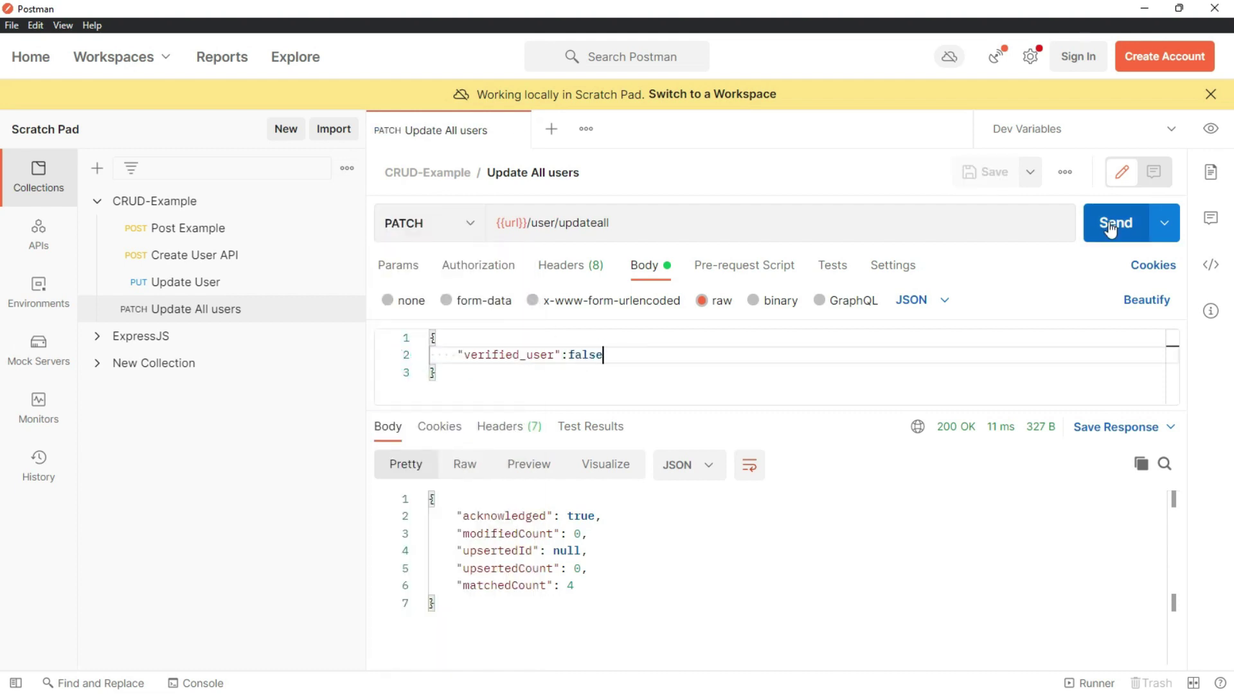
Send the PATCH request and refresh Compass to see all users unverified.
click(1112, 227)
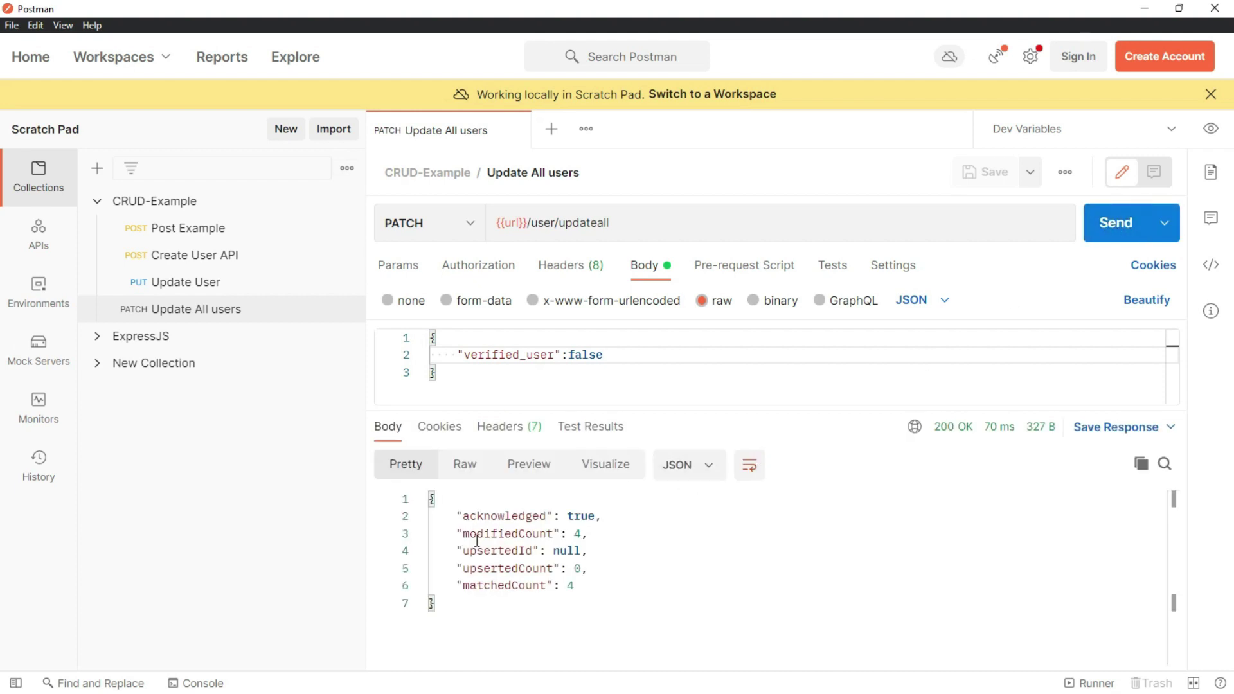
key(alt+Tab)
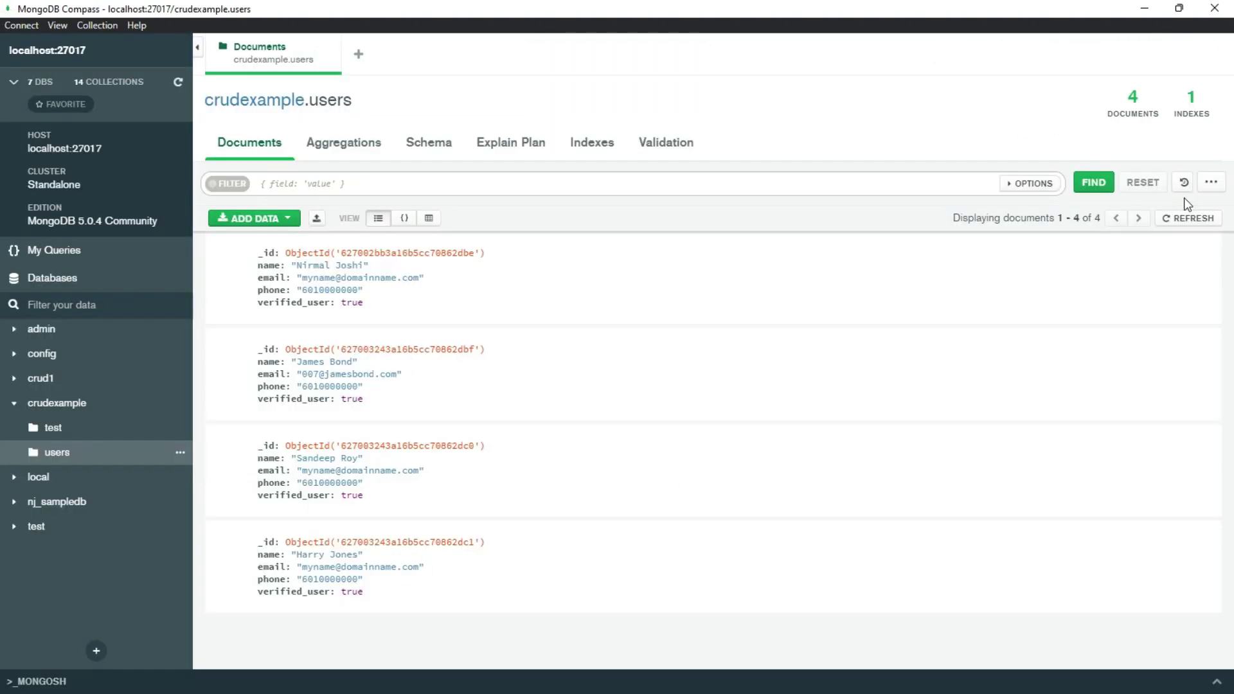
click(1187, 219)
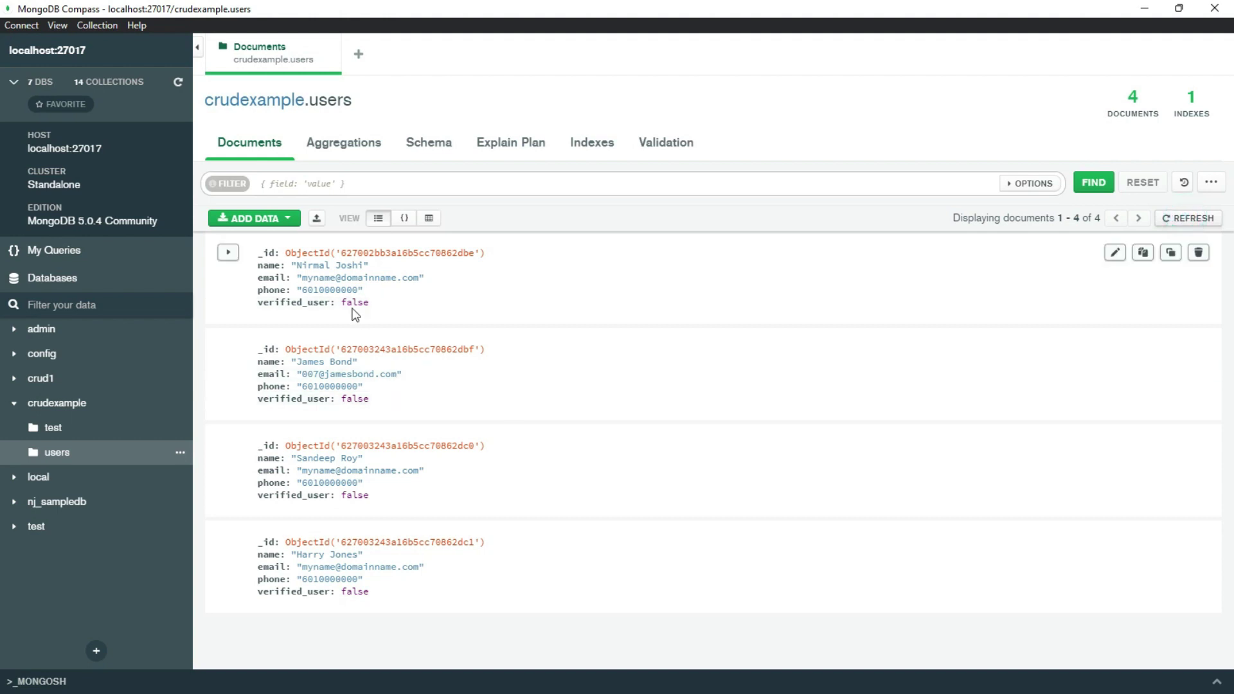